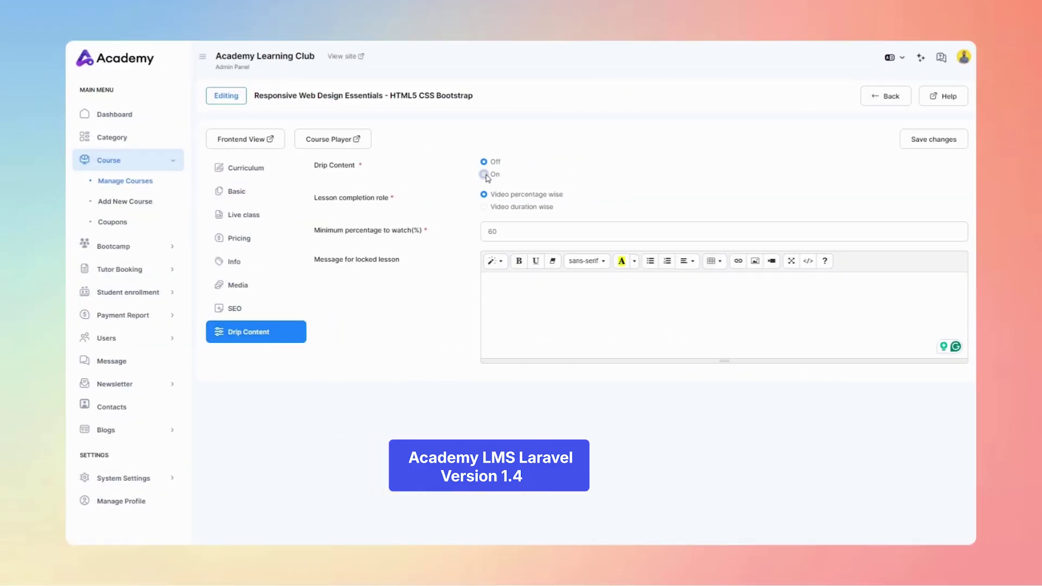
Step: Open Course > Manage Courses in the admin menu to list all 46 courses
click(484, 175)
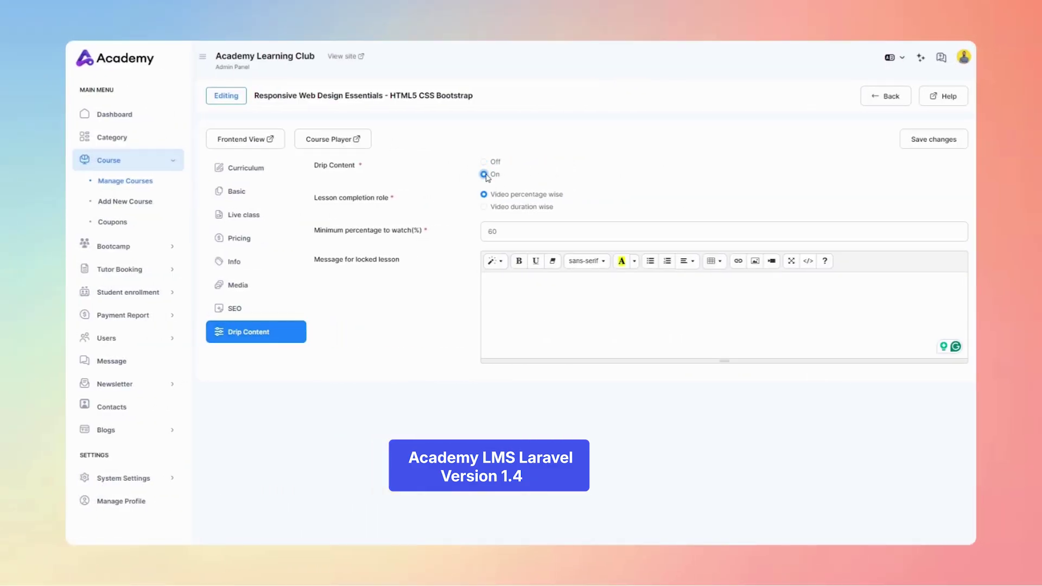
click(484, 207)
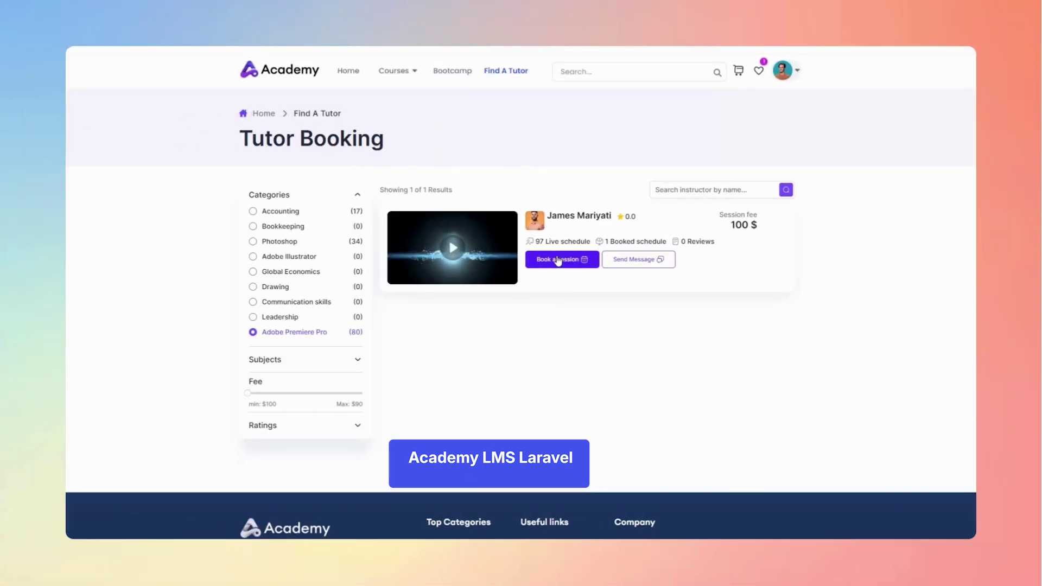
click(557, 260)
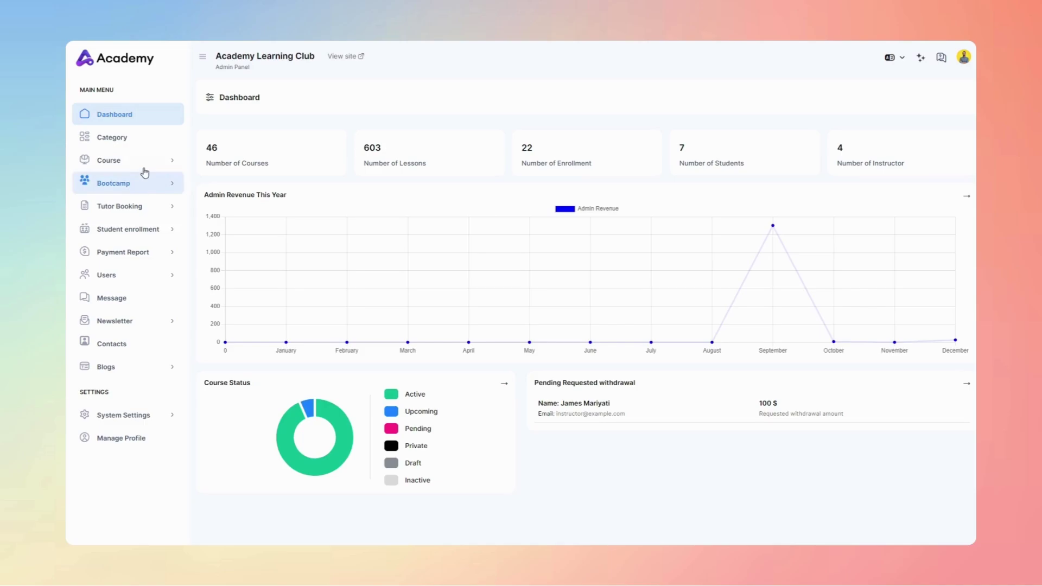
click(136, 162)
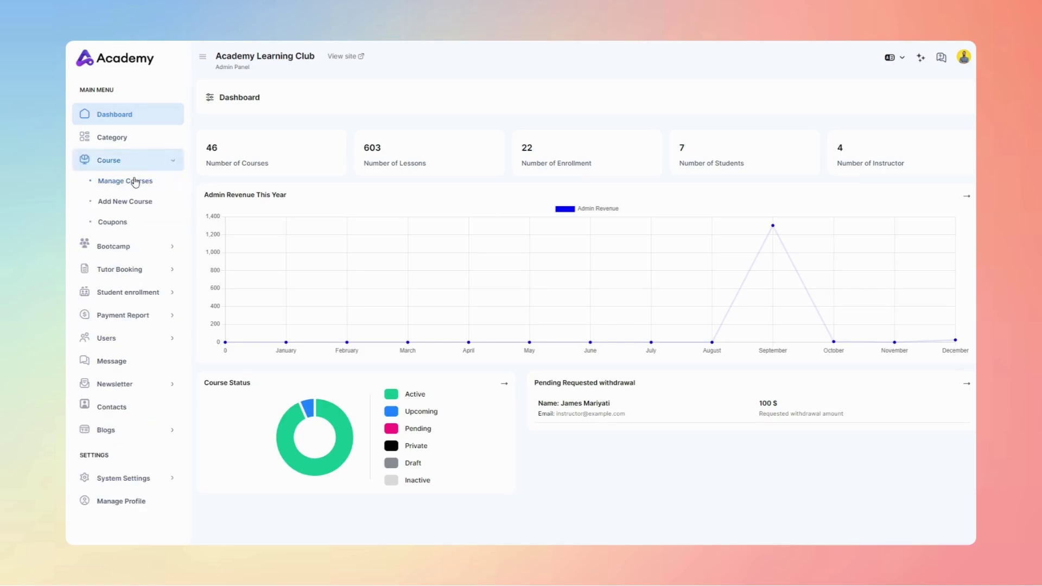
click(135, 181)
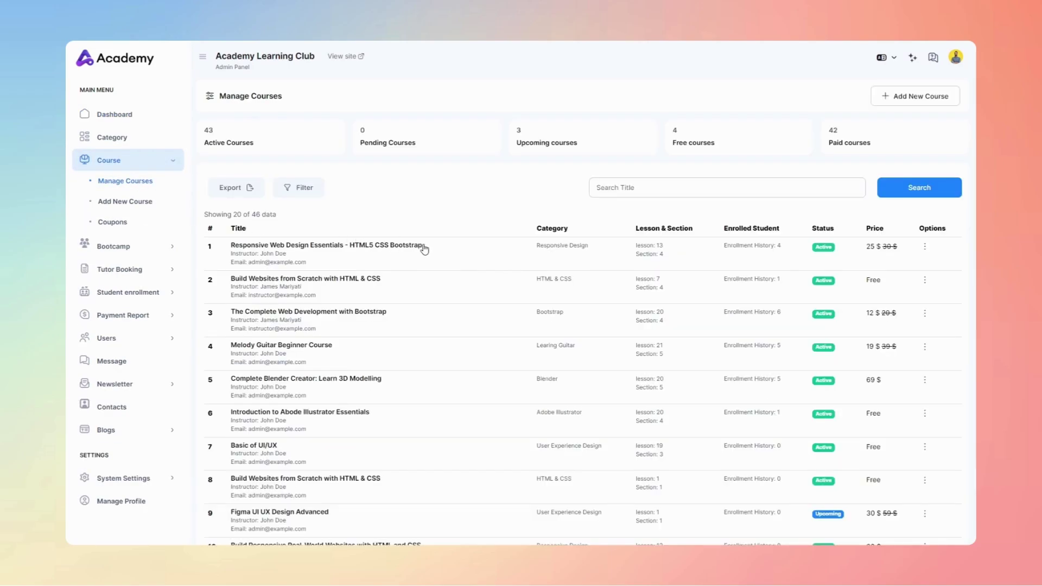
click(356, 247)
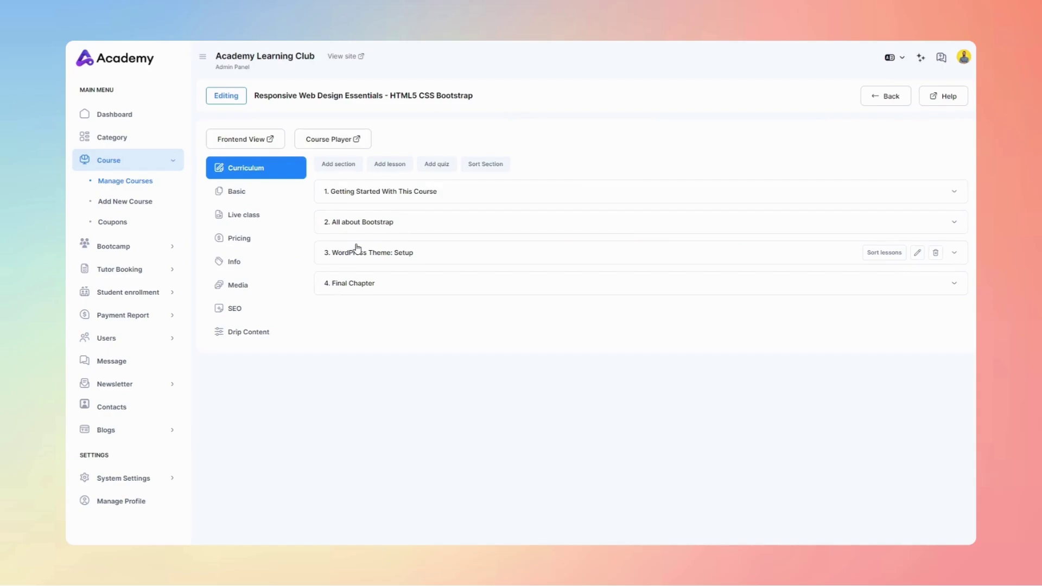
click(331, 140)
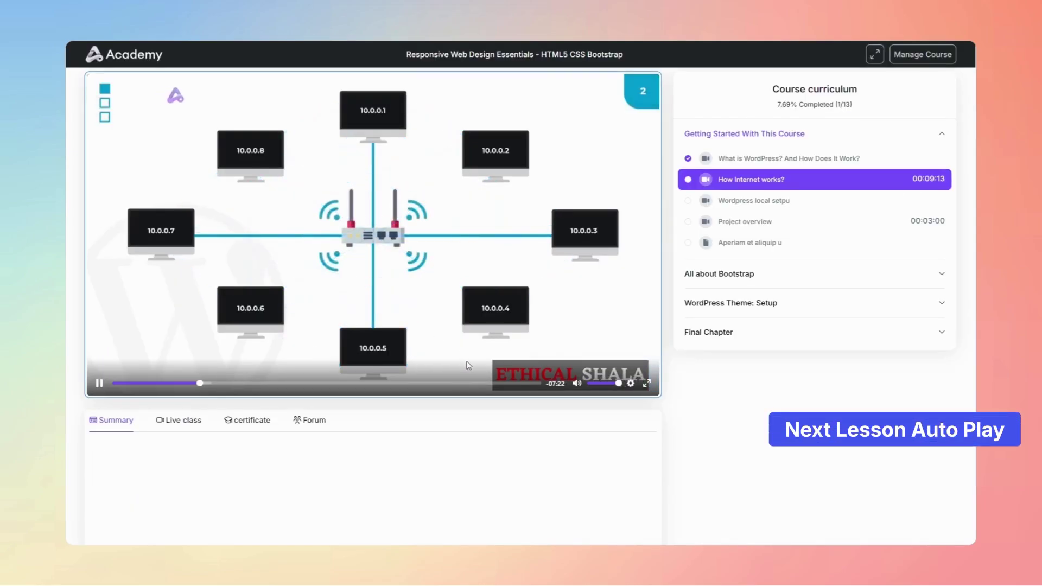
click(536, 383)
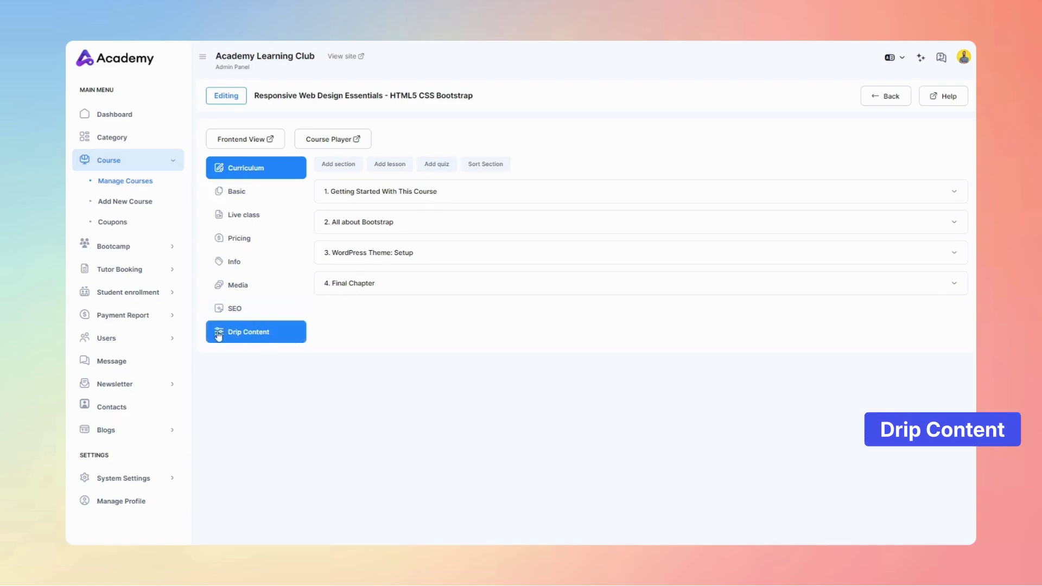
Step: Save drip content as video-duration based, 00:00:30 minimum watch, locked message 'Permission denied!'
click(239, 338)
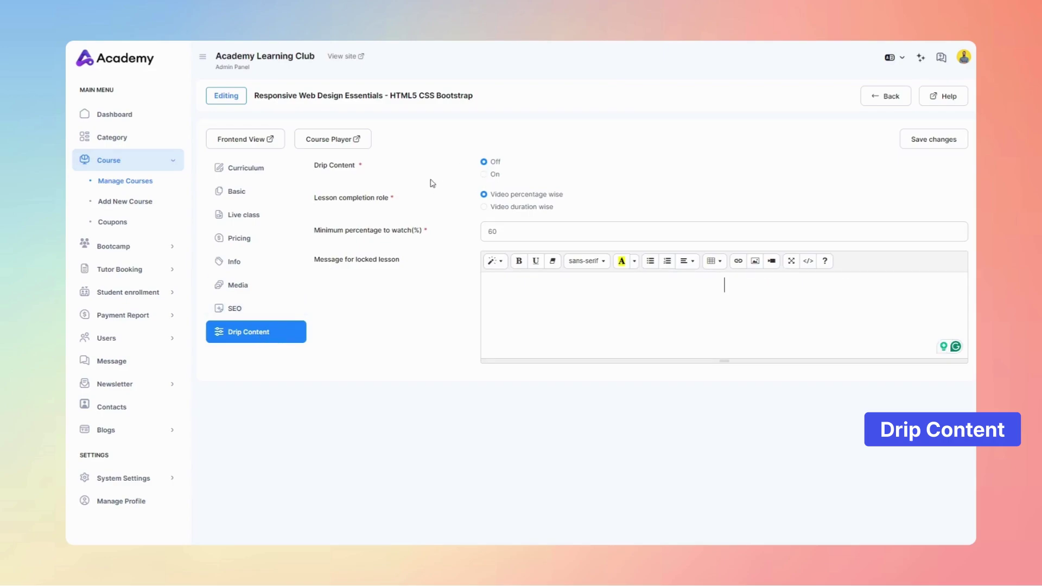
click(498, 208)
click(536, 231)
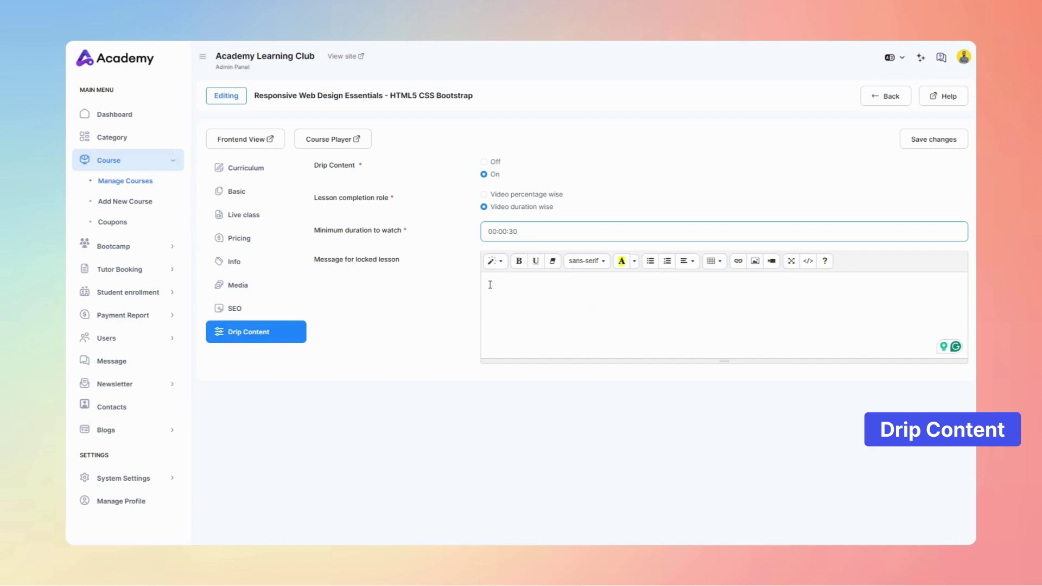
click(654, 299)
text(Permission denied! This course supports drip content, so you must complete the previous lessons.)
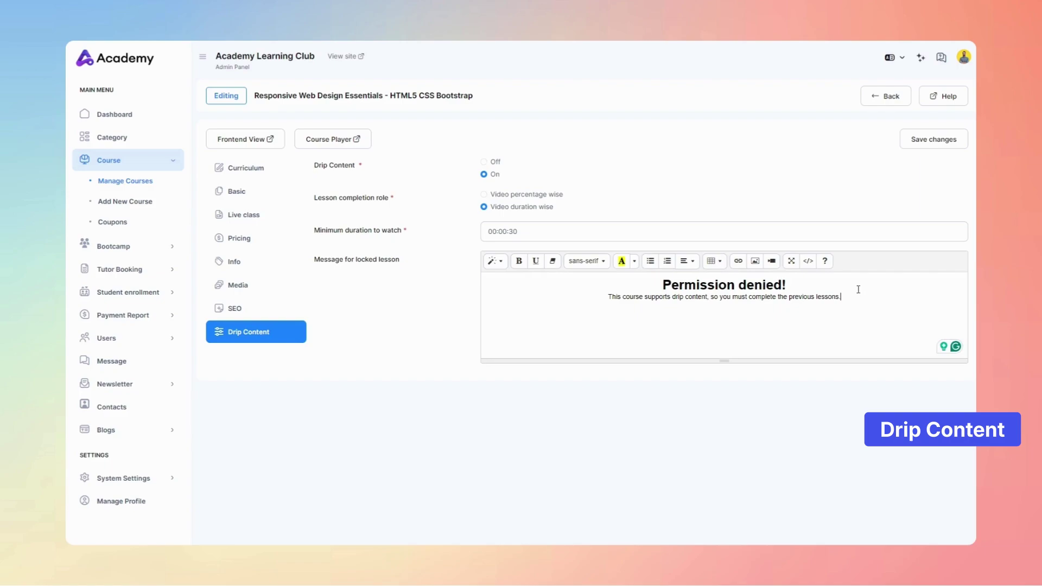
click(934, 140)
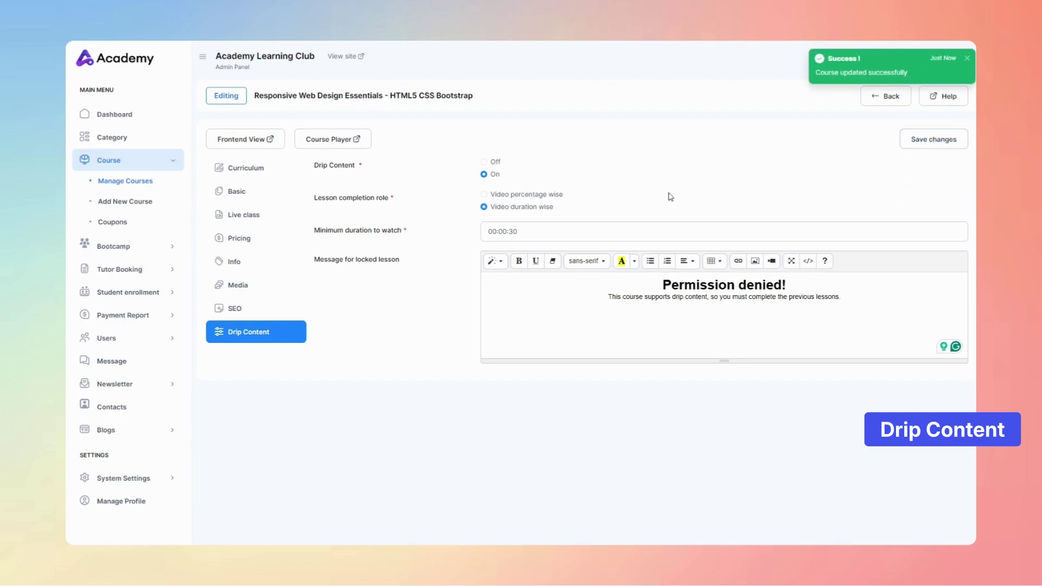
Step: In Course Player, verify the locked 'Aperiam et aliquip u' lesson shows 'Permission denied!'
click(322, 140)
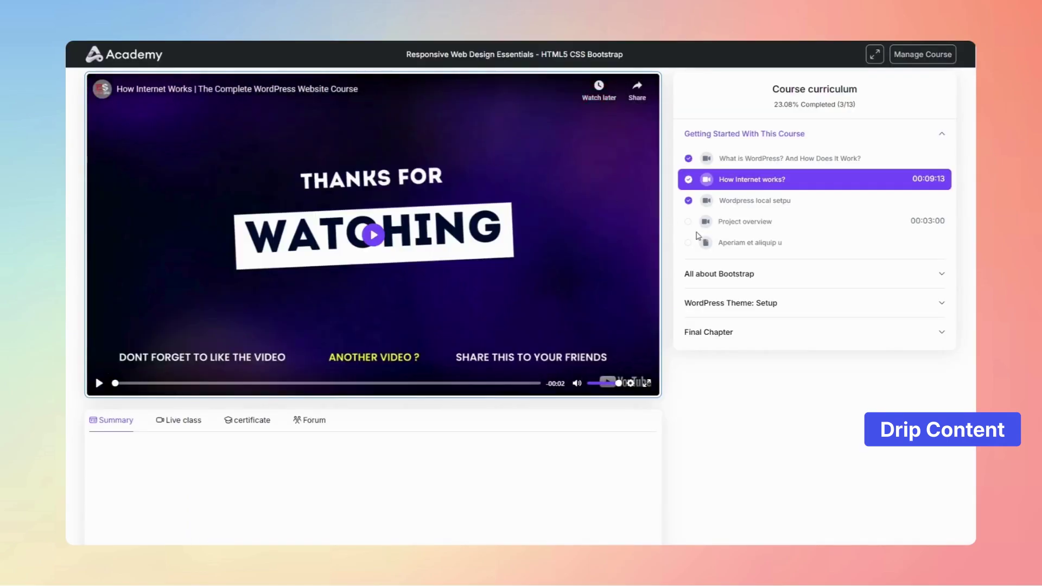
click(742, 243)
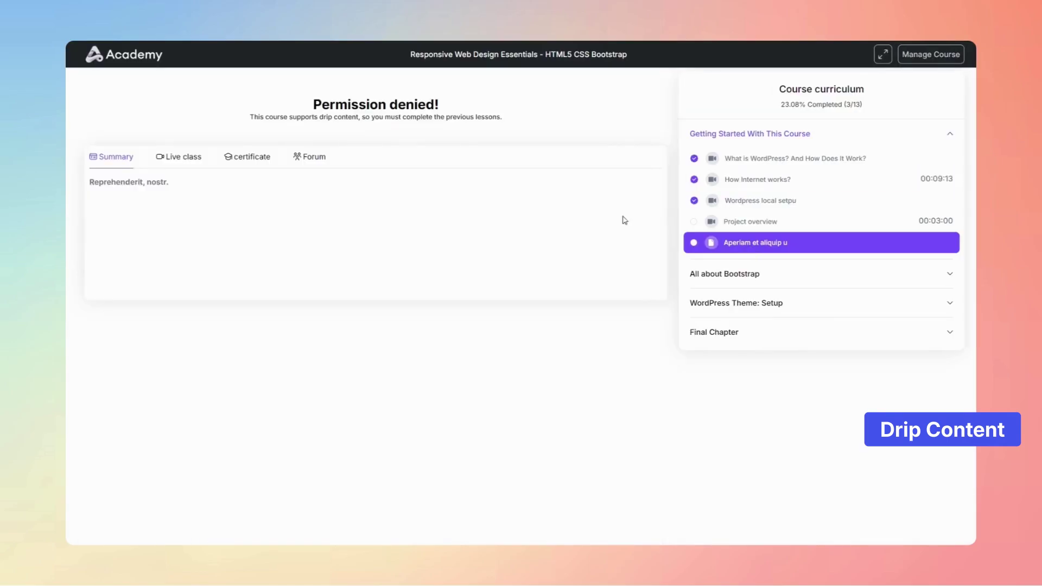
drag(313, 104, 507, 122)
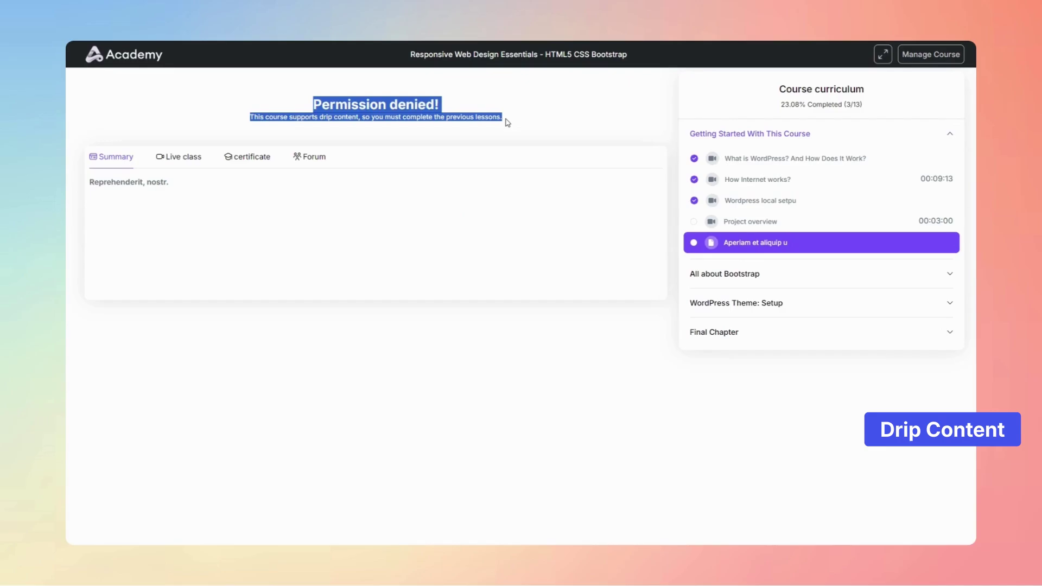
click(383, 139)
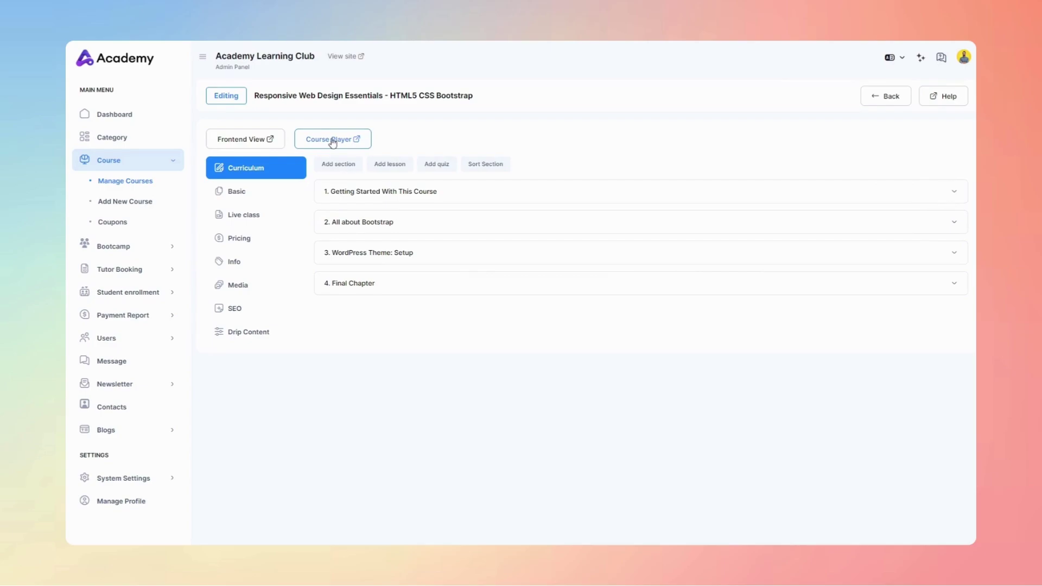
Step: Create the tutor subject 'Video Editing' under Tutor Booking > Subjects
click(157, 275)
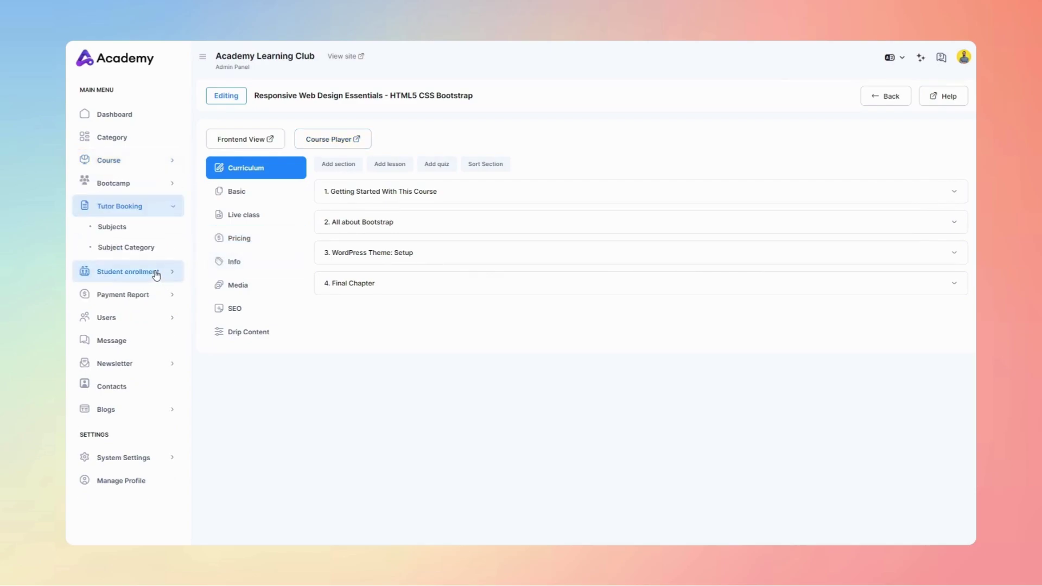
click(114, 227)
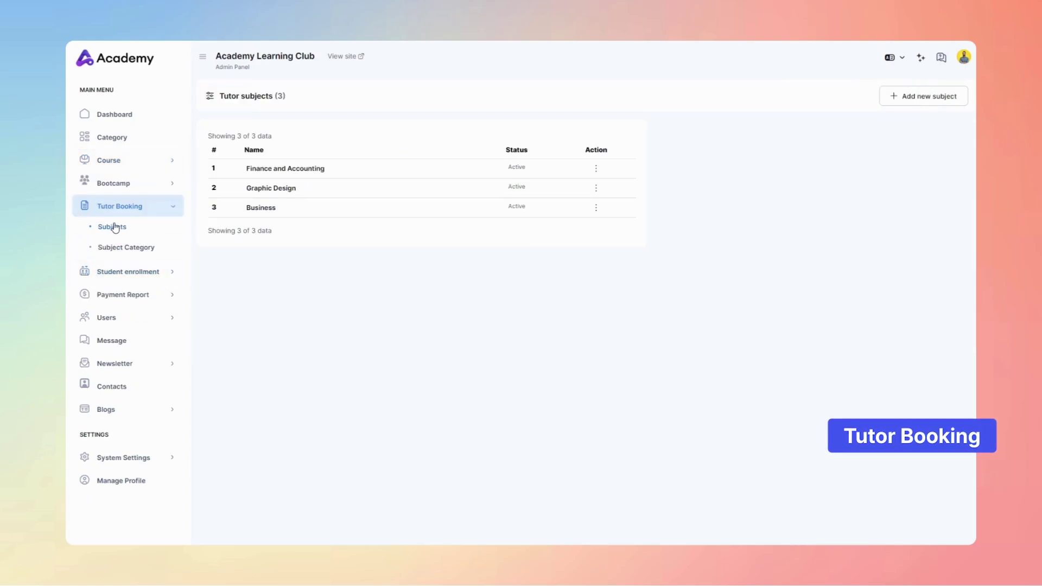
click(907, 96)
click(461, 115)
text(Video)
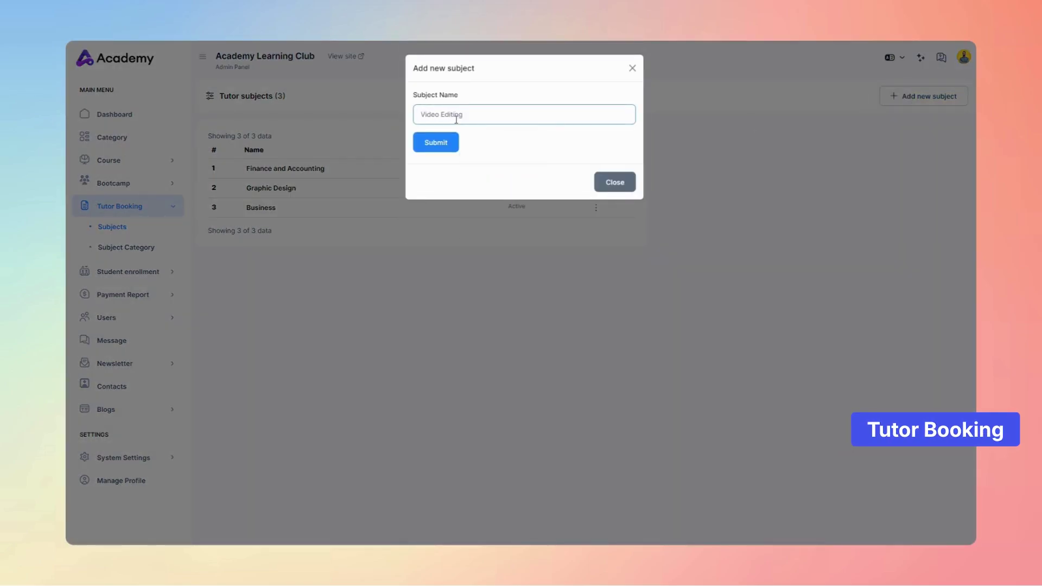
text( Editing)
click(441, 144)
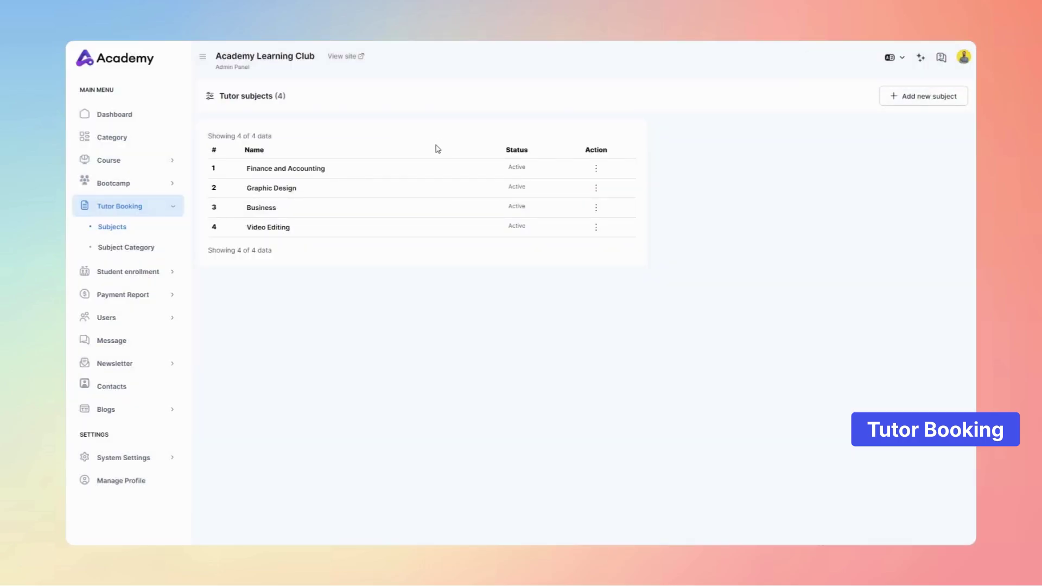
Step: Create the tutor subject category 'Adobe Premiere Pro' under Subject Category
click(133, 248)
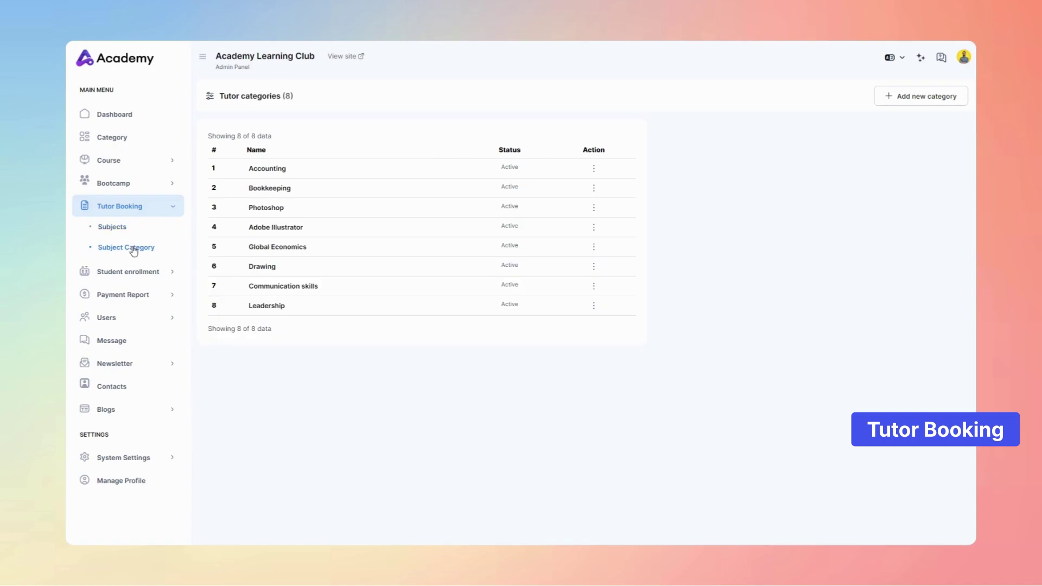
click(916, 102)
click(438, 113)
text(Add)
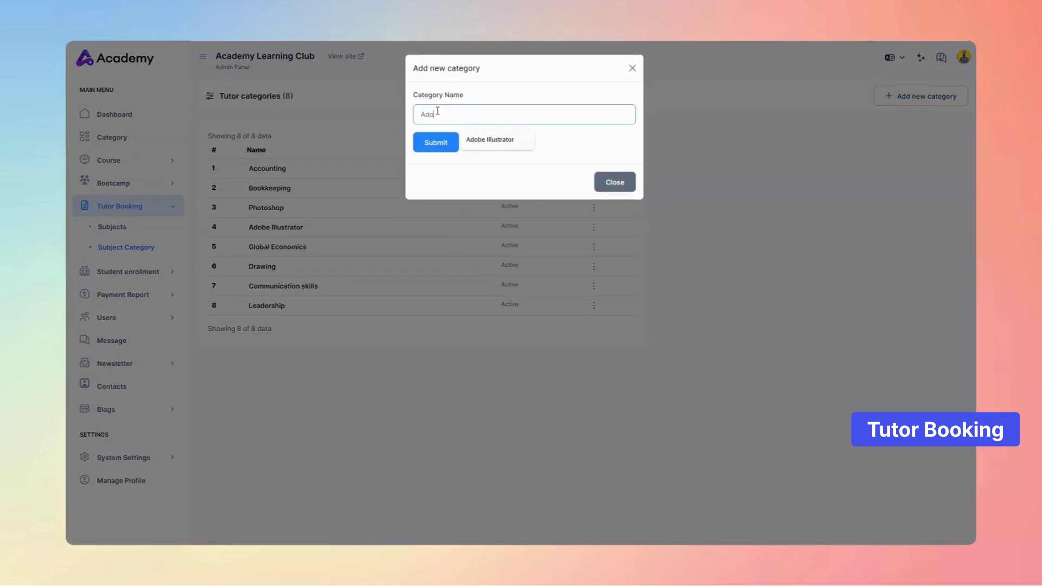
text(be Premiere Pro)
click(435, 152)
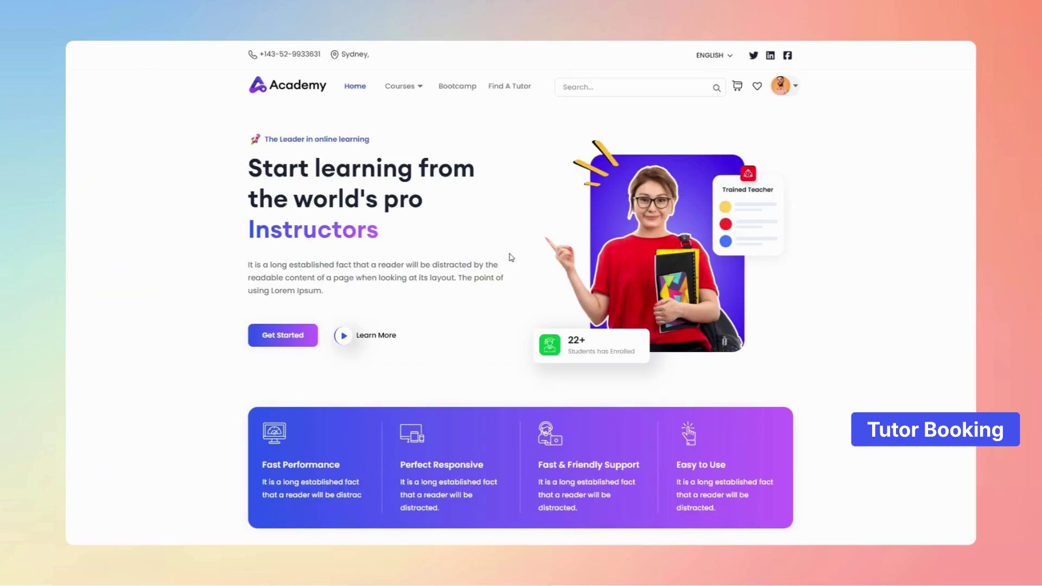
Step: Go from the site avatar to the Dashboard, then Manage Profile > Manage Resume
click(797, 88)
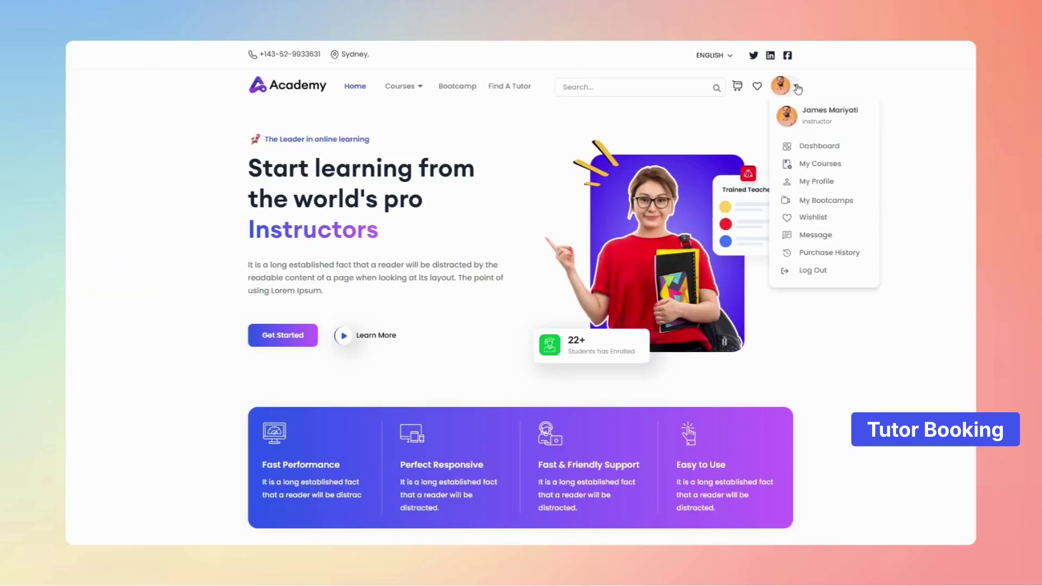
click(814, 146)
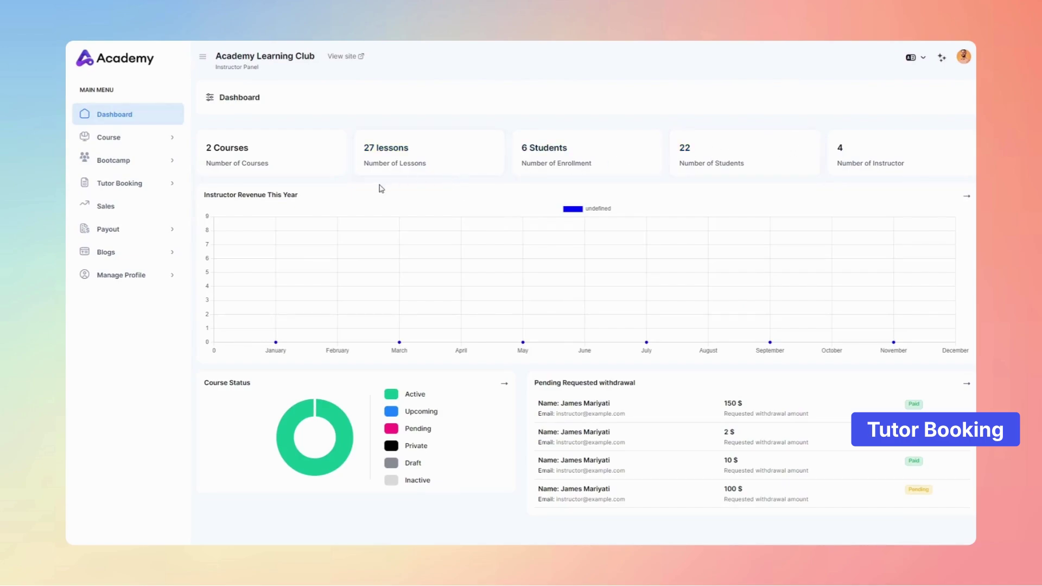
click(132, 275)
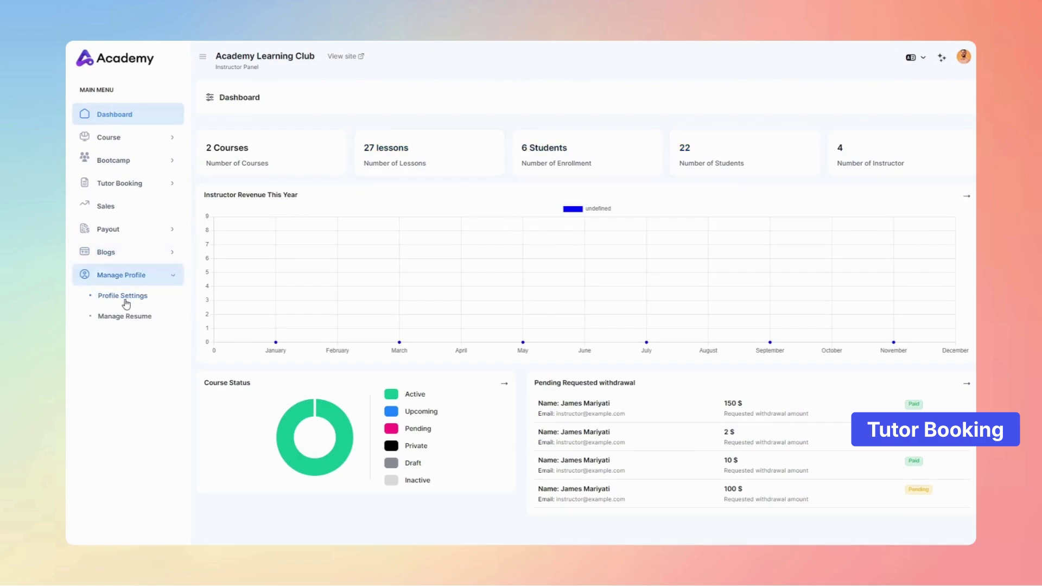
click(124, 317)
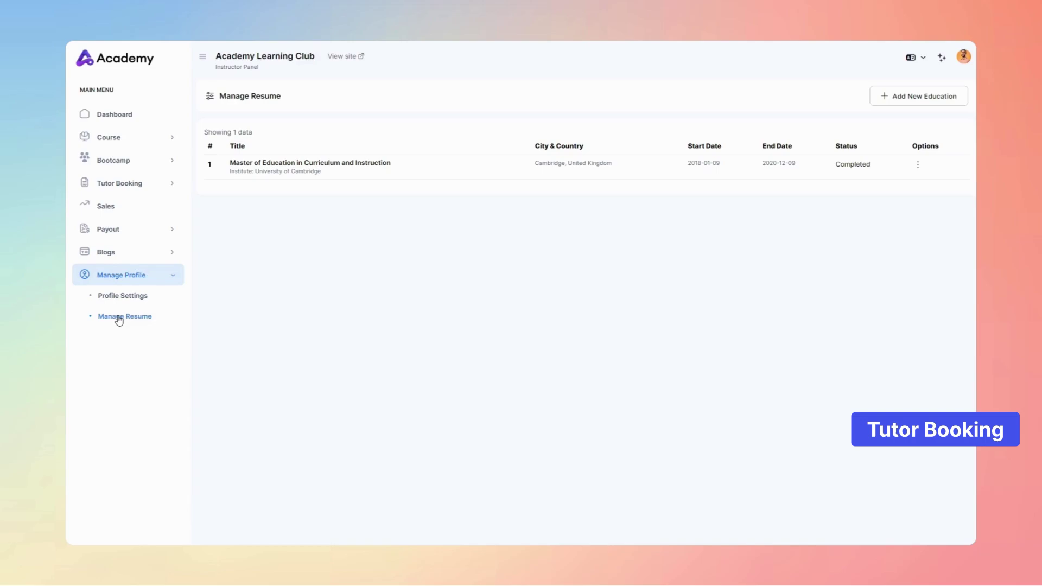
Step: Start an education entry 'Beginner video editing' at University of Cambridge, Cambridge, United States
click(904, 96)
click(419, 115)
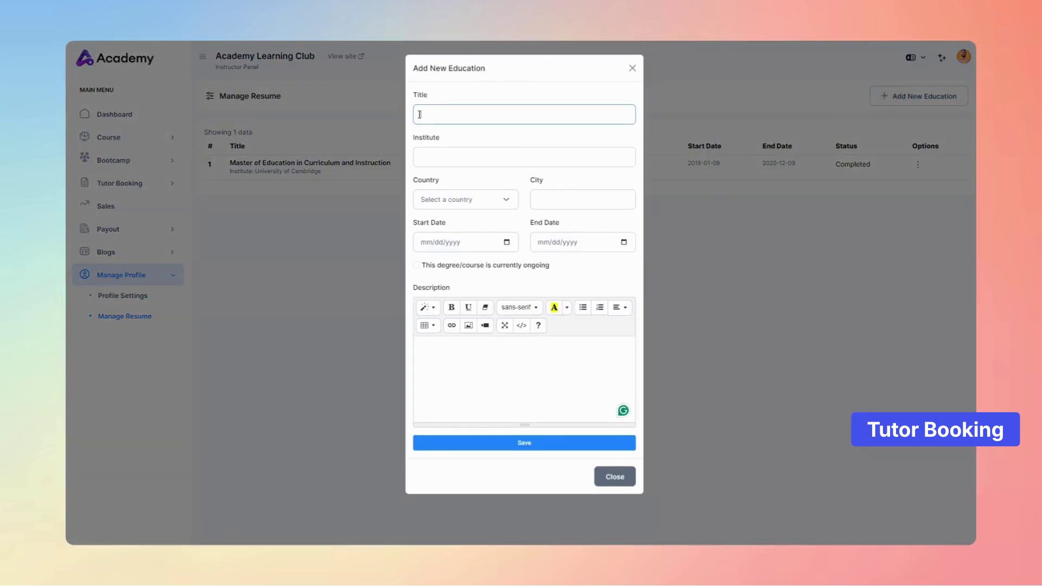
text(Beginner video editing)
click(435, 156)
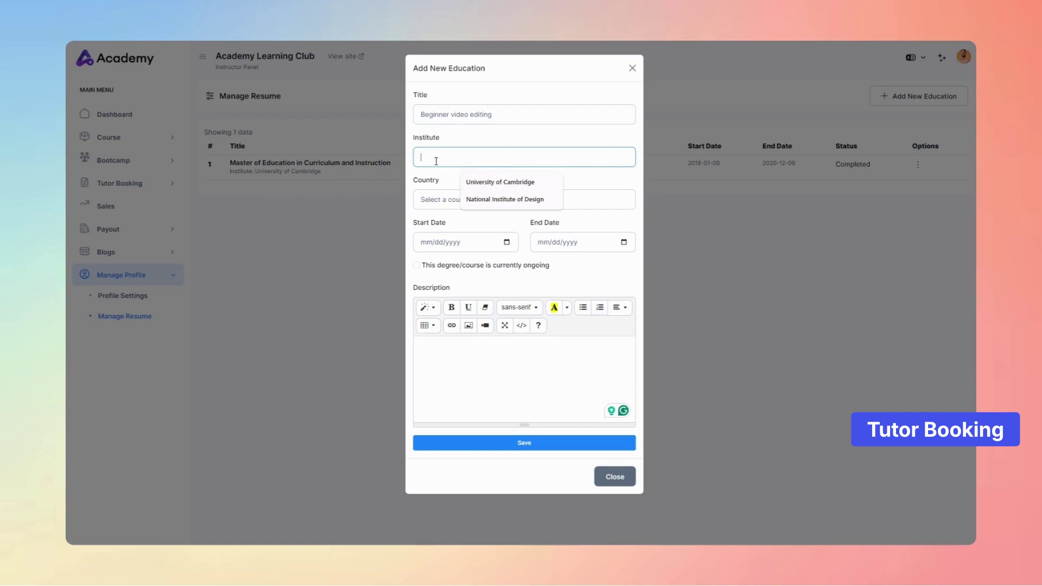
click(485, 183)
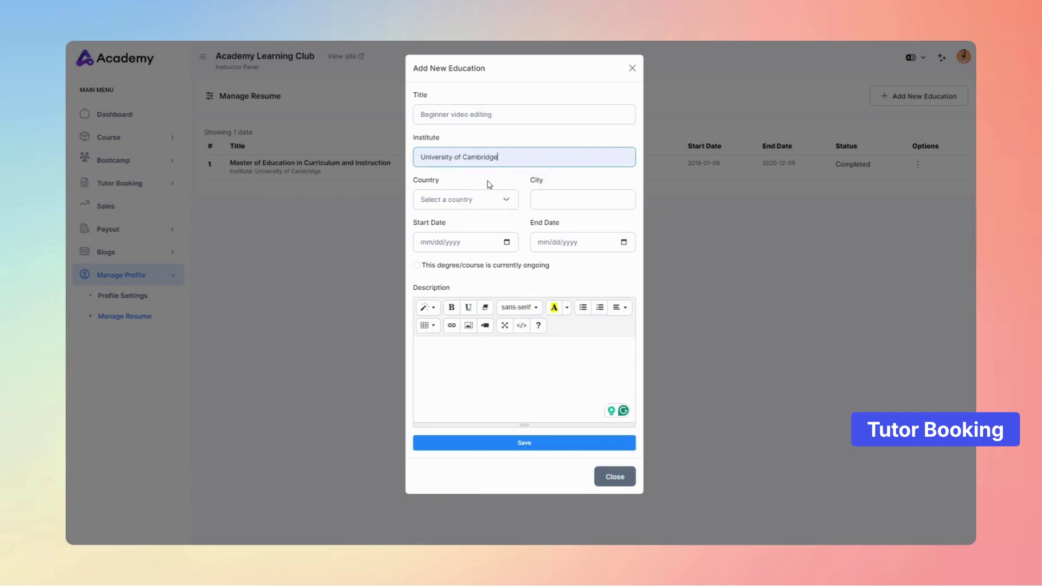
click(464, 205)
text(uni)
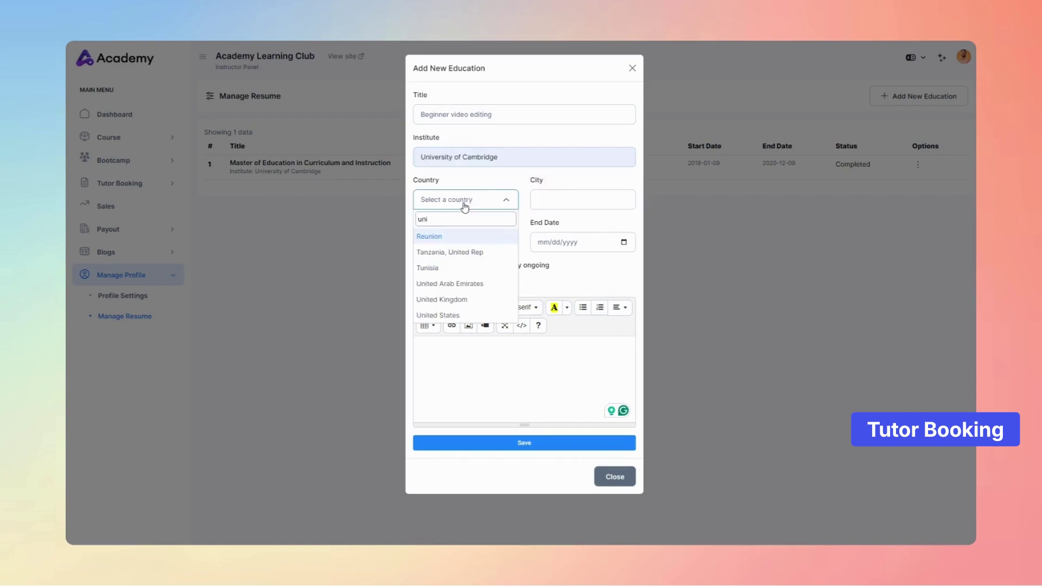
text(ted)
click(453, 283)
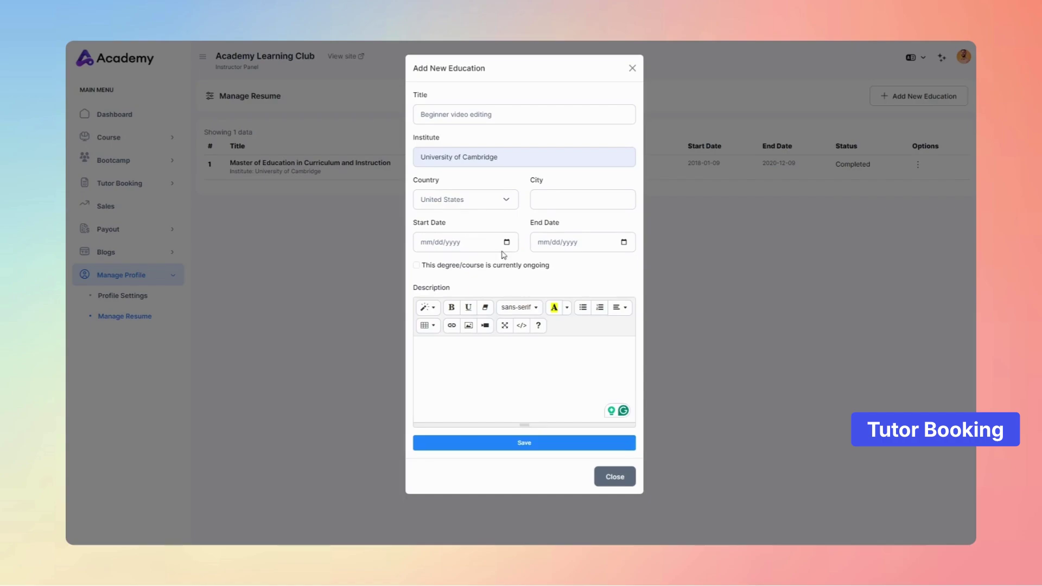
click(579, 200)
click(595, 242)
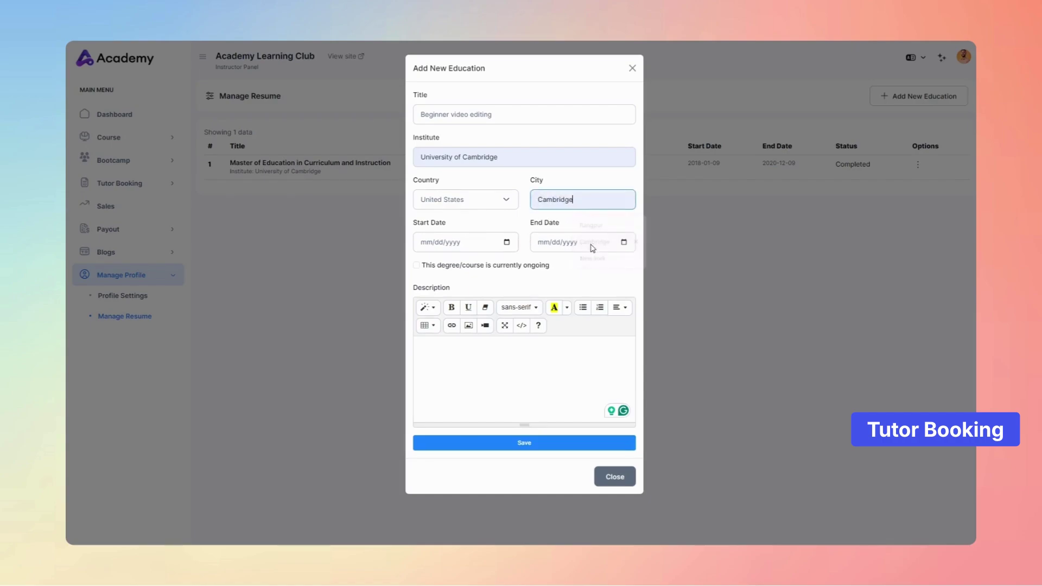
click(463, 247)
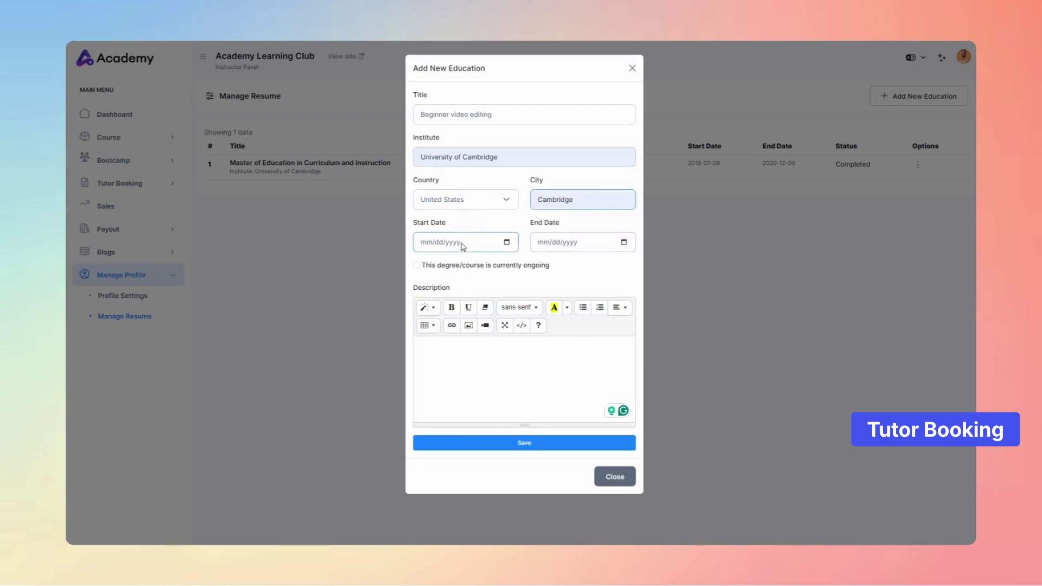
Step: Set the entry's start date to 01/01/2020
click(507, 243)
click(467, 264)
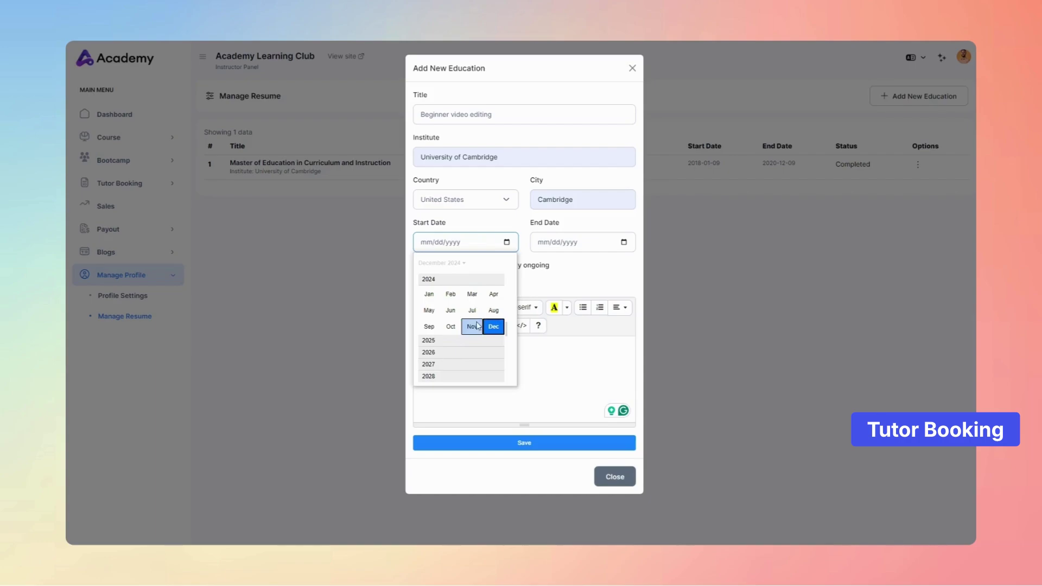
scroll(502, 313, up, 2)
click(439, 285)
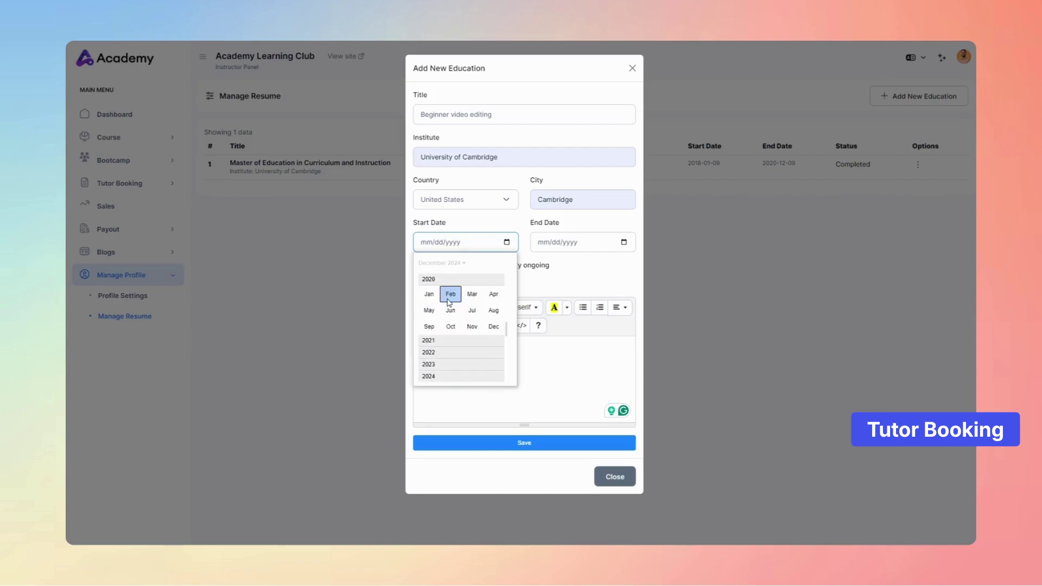
click(433, 295)
click(465, 294)
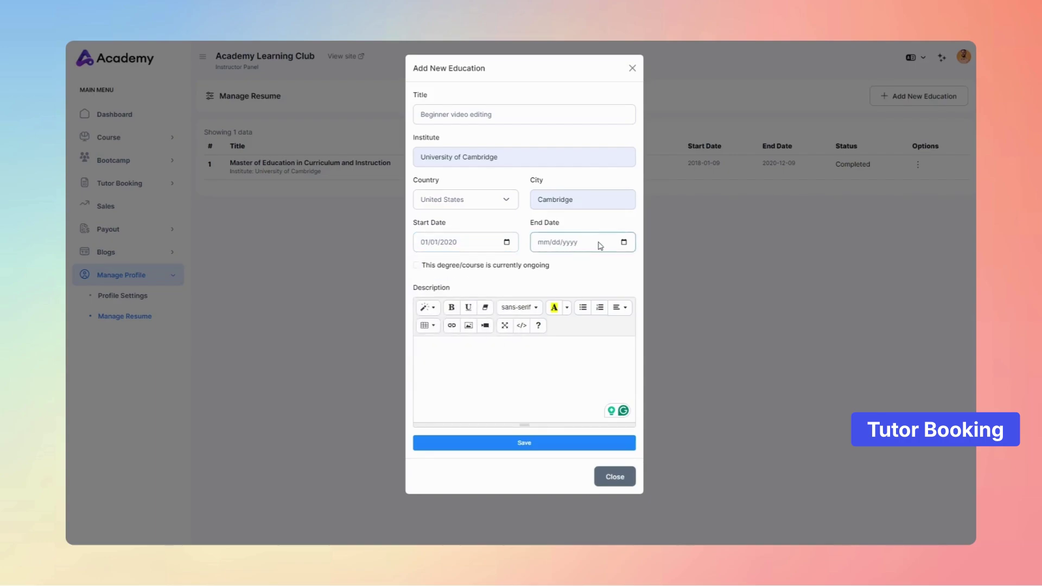
Step: Set the end date to 12/10/2022, paste the description, and save the entry
click(625, 244)
click(582, 263)
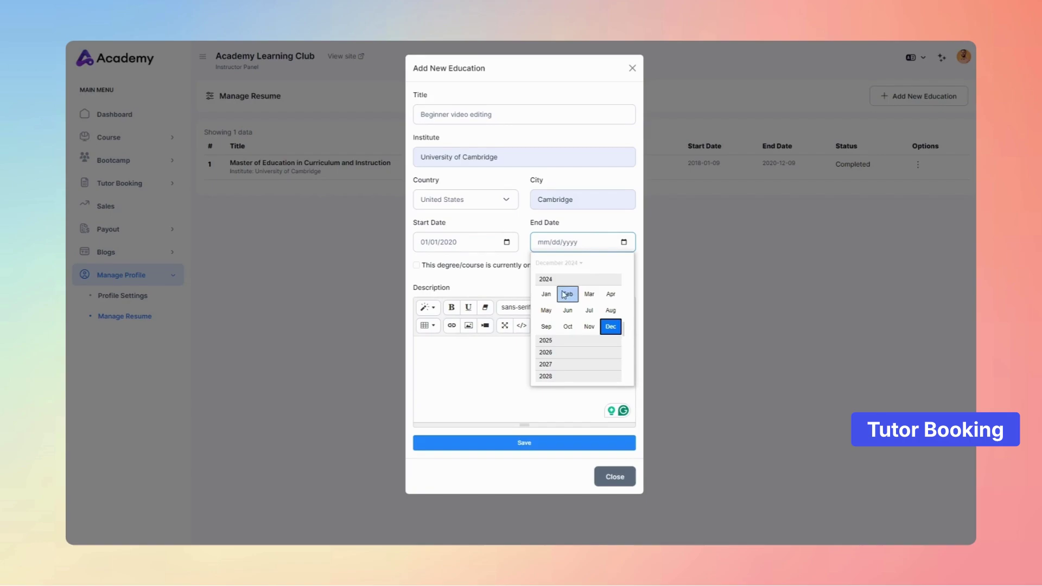
scroll(623, 326, up, 3)
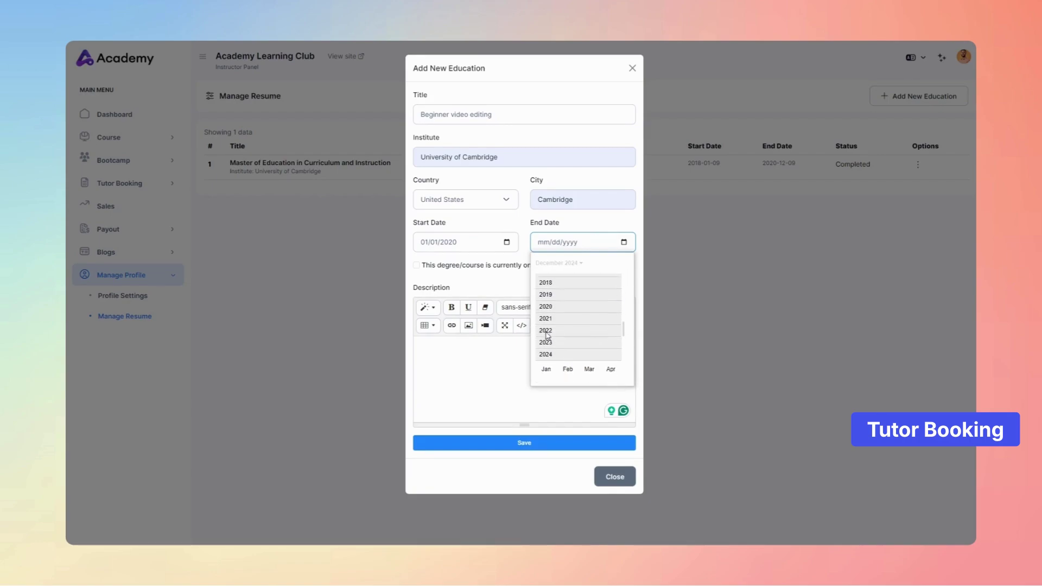
click(608, 329)
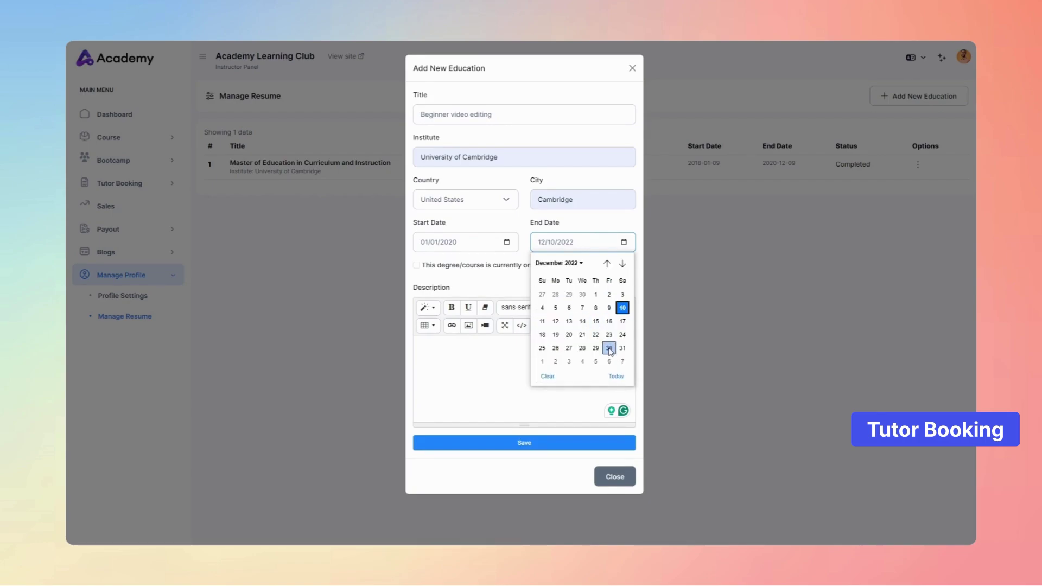
click(622, 307)
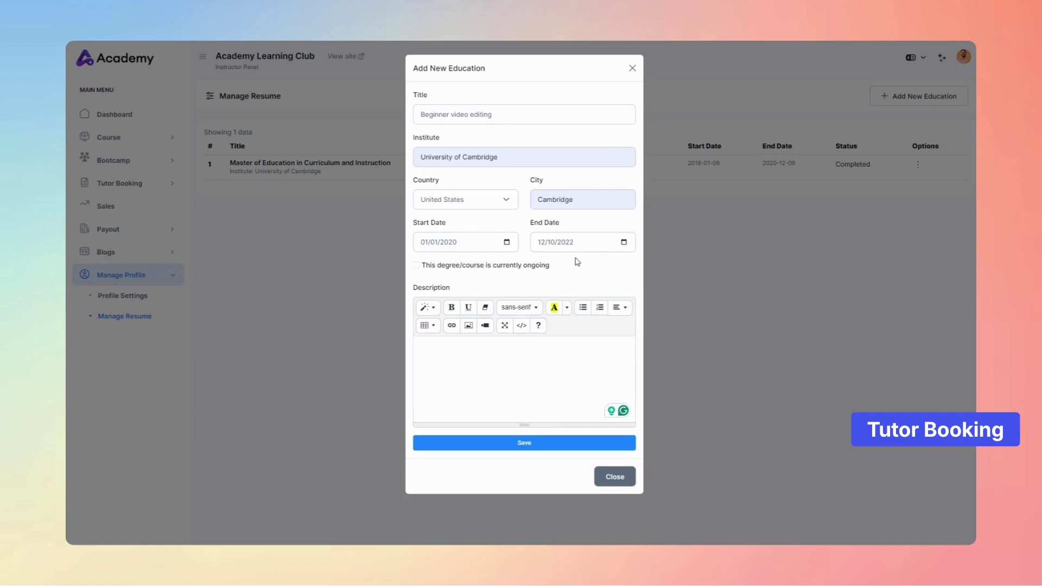
click(422, 348)
text(Delivered comprehensive video editing courses covering topics such as video production workflows, editing techniques, color grading, motion graphics, and audio synchronization. Mentored students on project development and prepared them for industry-level challenges using professional editing tools like Adobe Premiere Pro, Final Cut Pro, and DaVinci Resolve.)
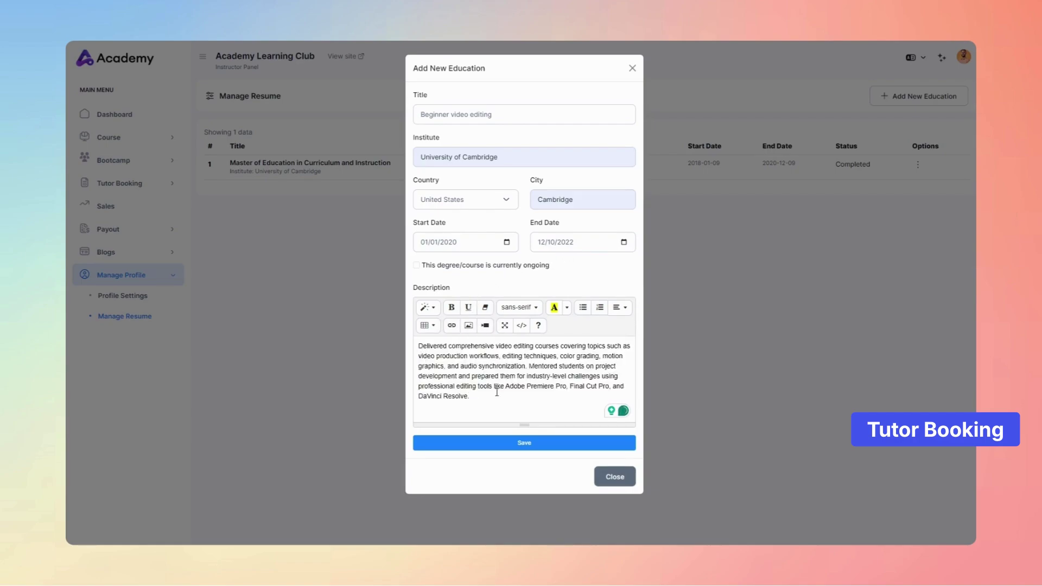
click(530, 444)
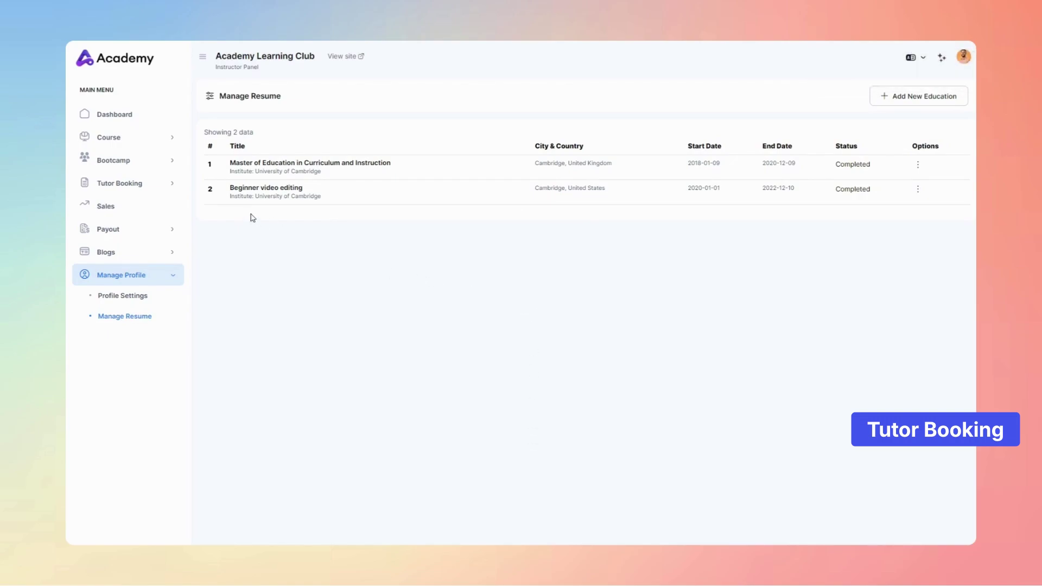
Step: Start a new tutoring subject with category Adobe Premiere Pro and subject Video Editing
click(141, 190)
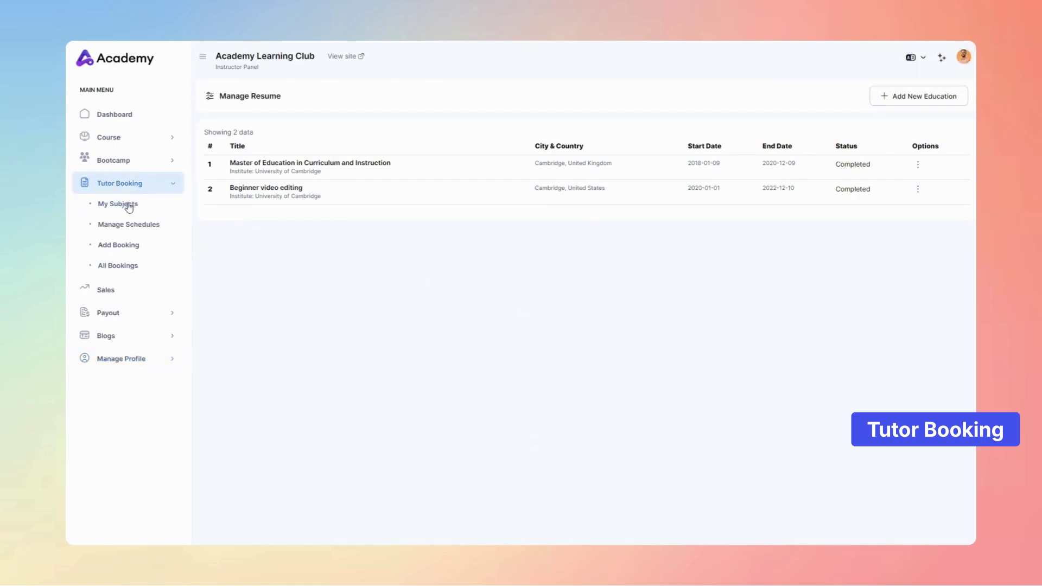
click(128, 205)
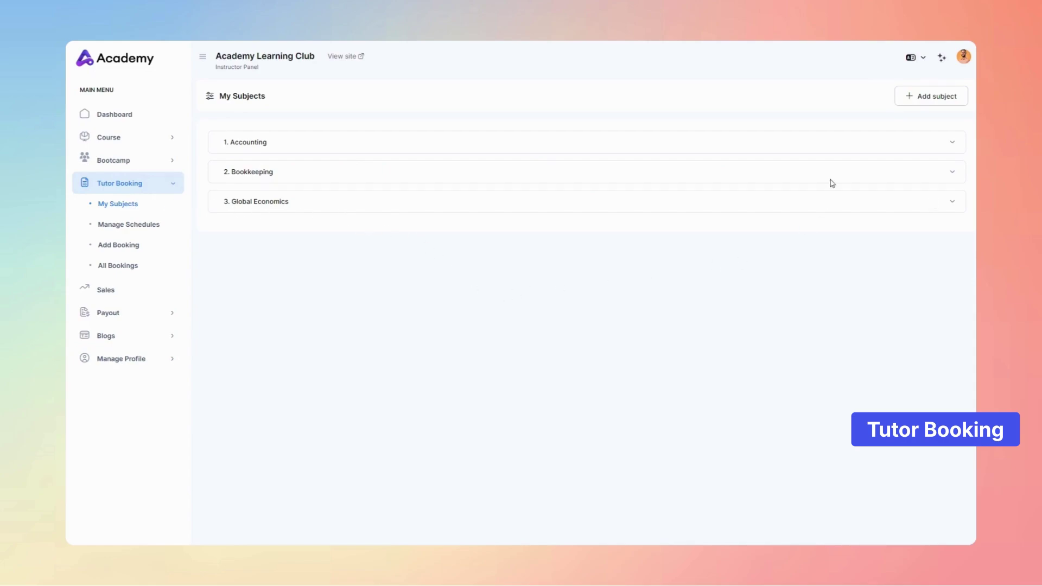
click(920, 96)
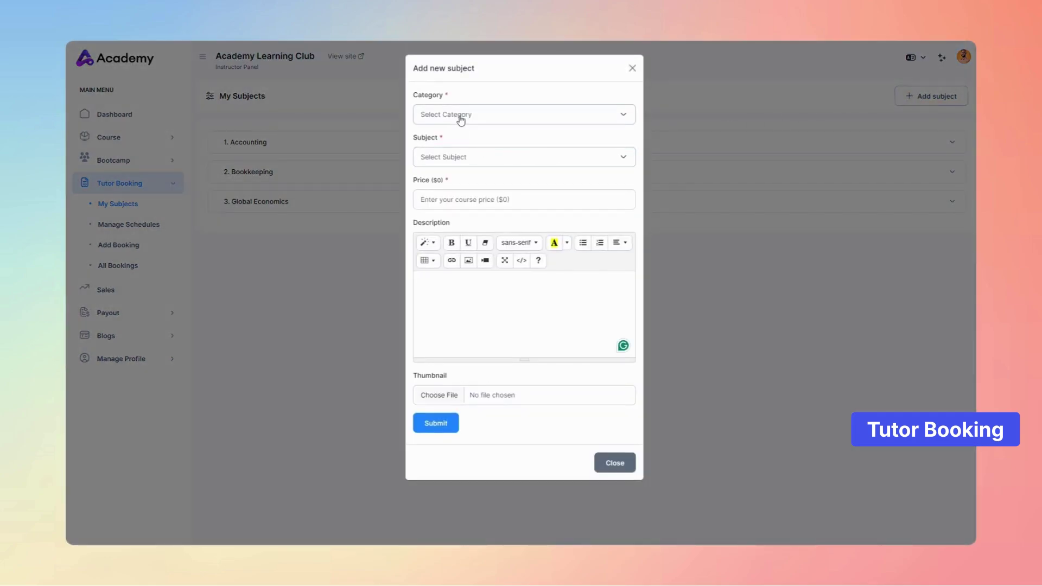
click(461, 120)
click(442, 199)
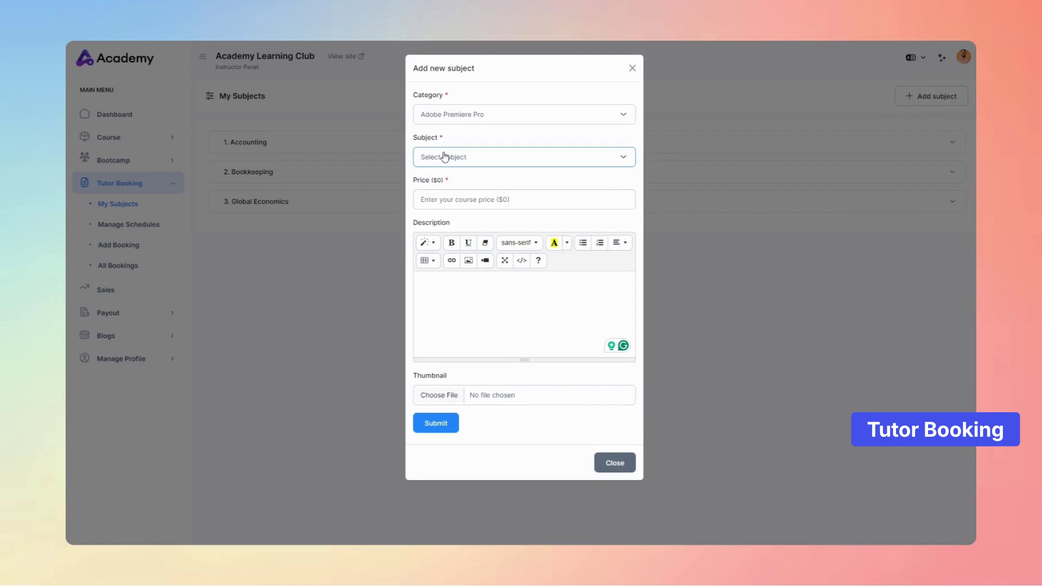
click(444, 157)
click(446, 256)
Step: Give it price 200, the pasted description and pp.png thumbnail, and submit
click(446, 196)
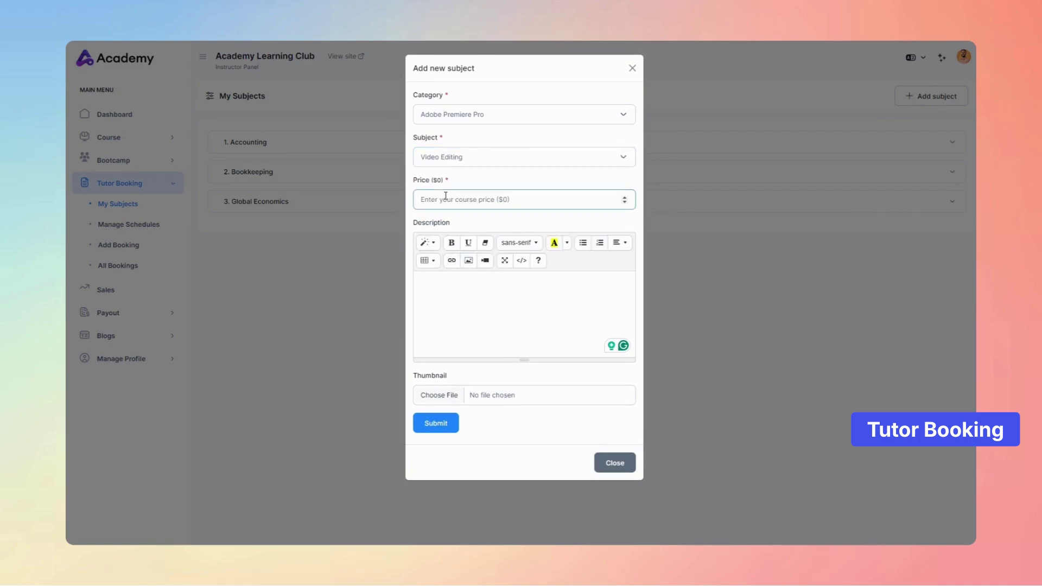
text(200)
click(434, 294)
text(Delivered comprehensive video editing courses covering topics such as video production workflows, editing techniques, color grading, motion graphics, and audio synchronization. Mentored students on project development and prepared them for industry-level challenges using professional editing tools like Adobe Premiere Pro, Final Cut Pro, and DaVinci Resolve.)
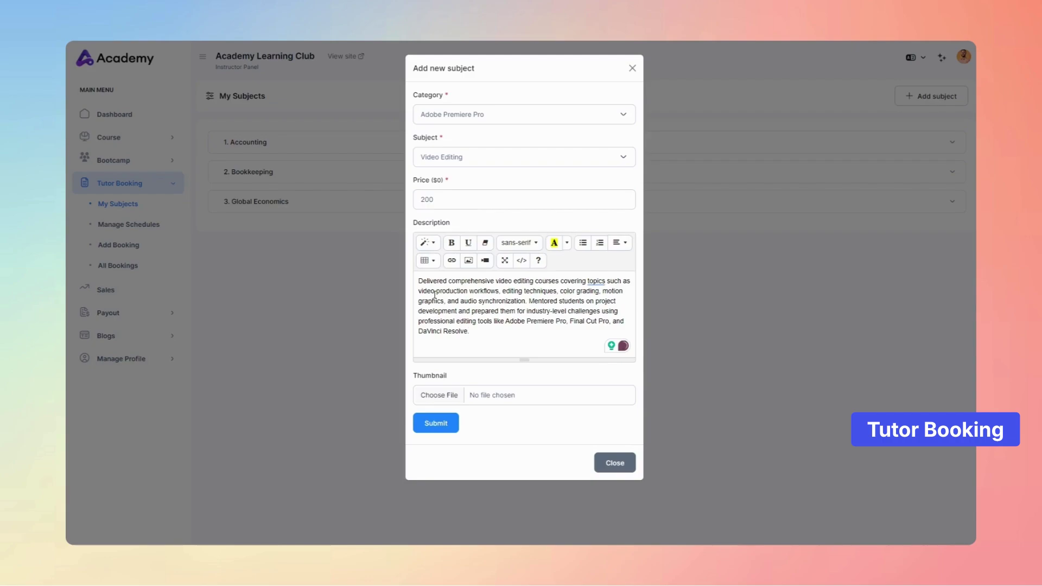
click(465, 398)
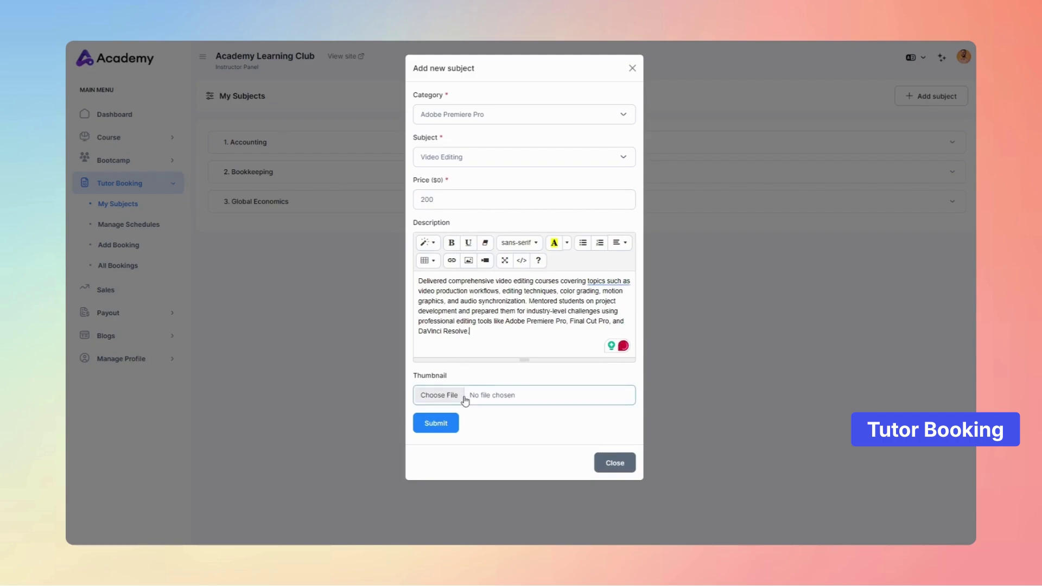
click(444, 425)
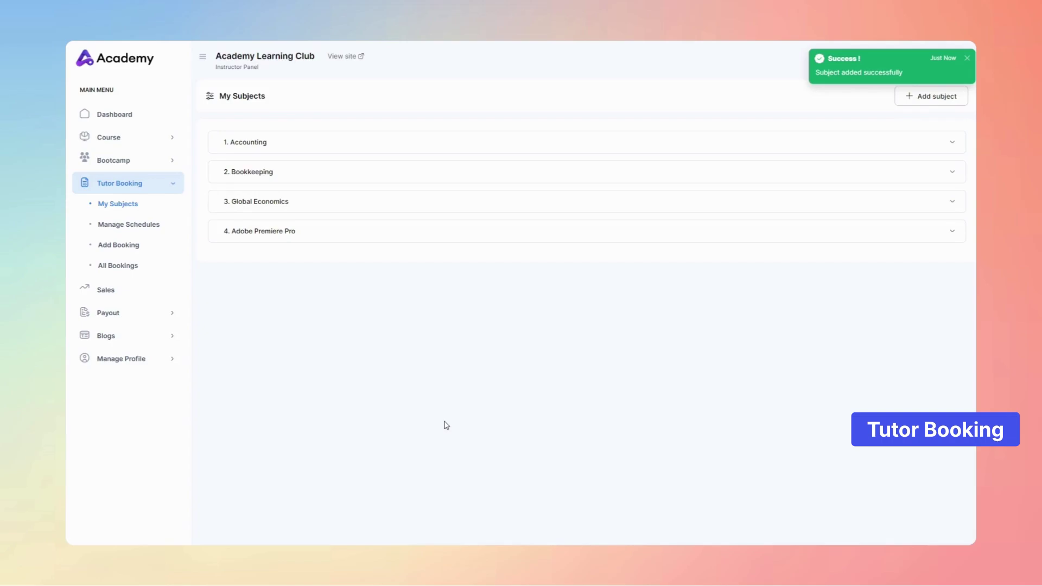
Step: Check the Video Editing entry under Adobe Premiere Pro, then open Manage Schedules
click(624, 234)
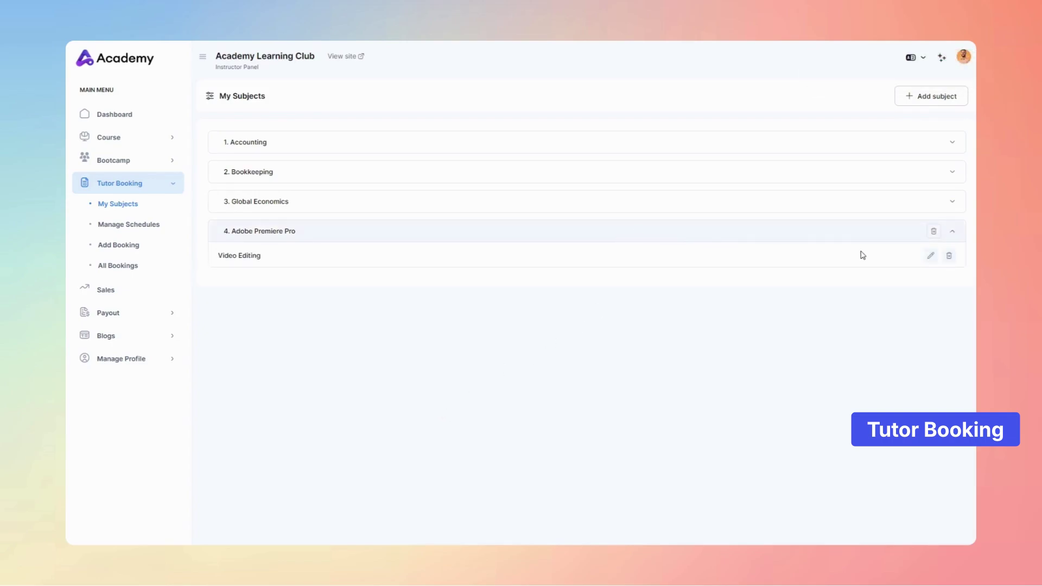
click(931, 256)
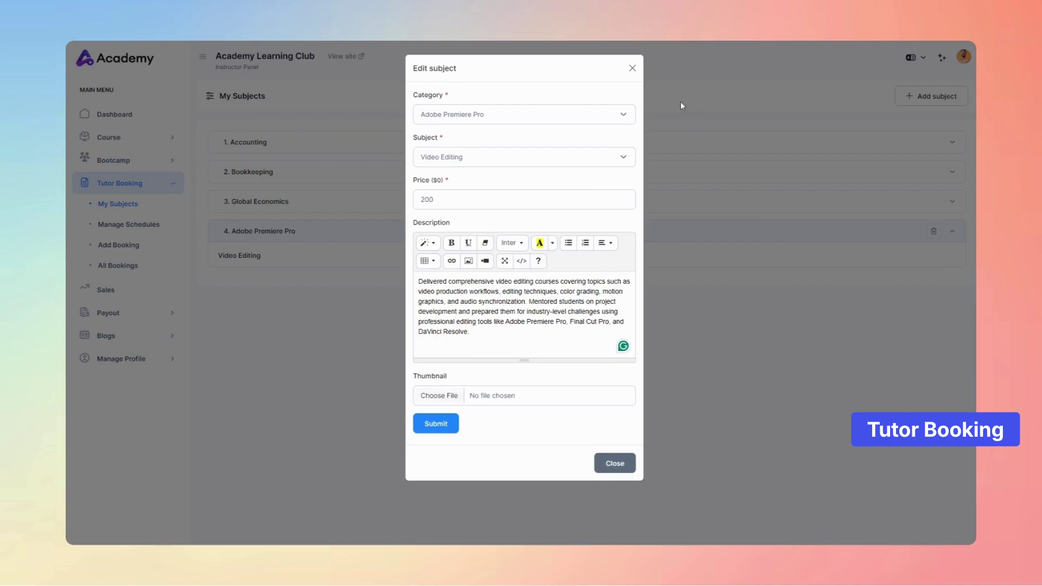
click(632, 69)
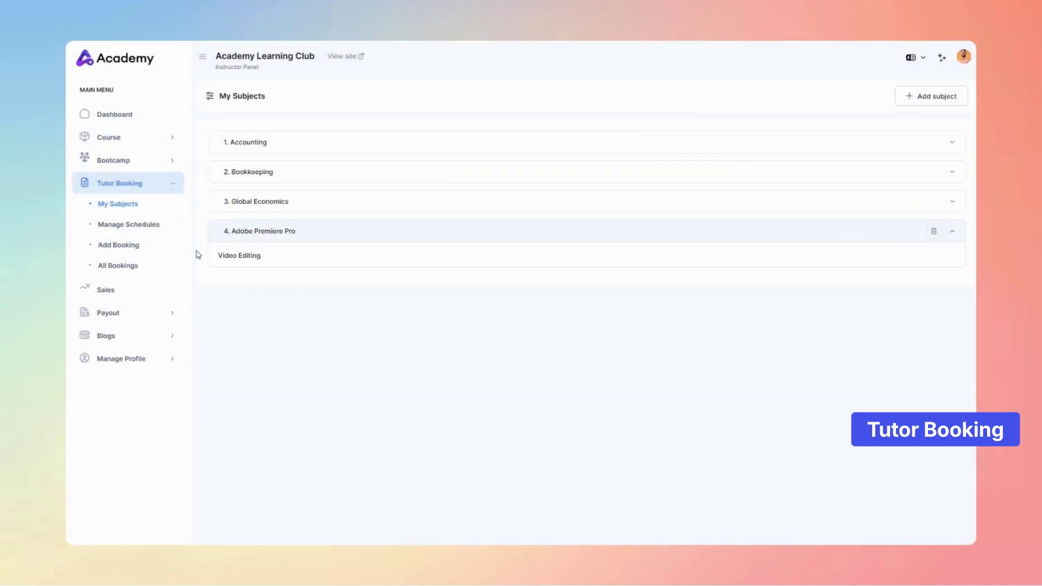
click(134, 229)
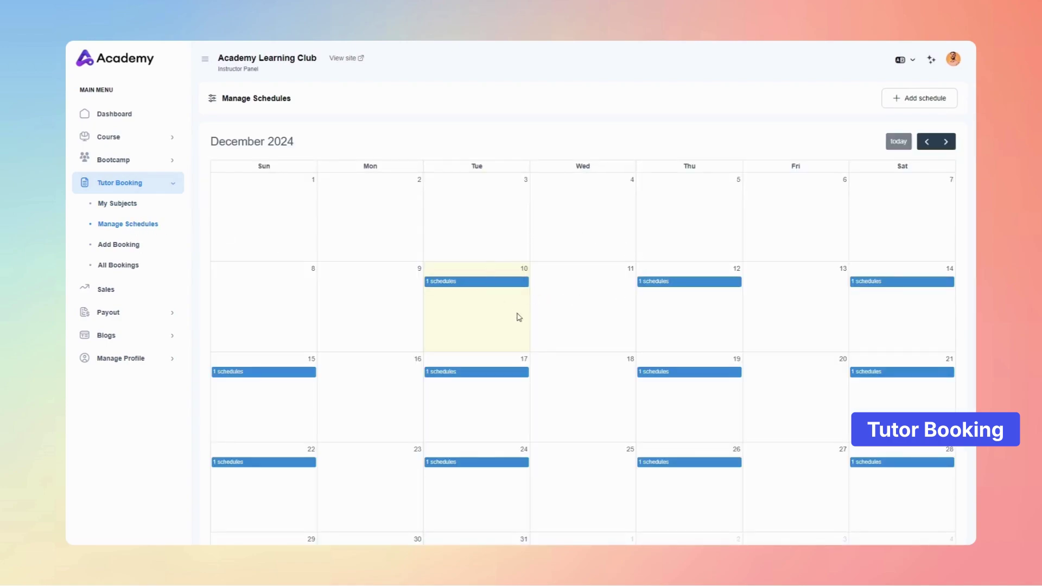
Step: Start a new schedule for Adobe Premiere Pro – Video Editing
scroll(519, 317, down, 3)
scroll(523, 298, up, 3)
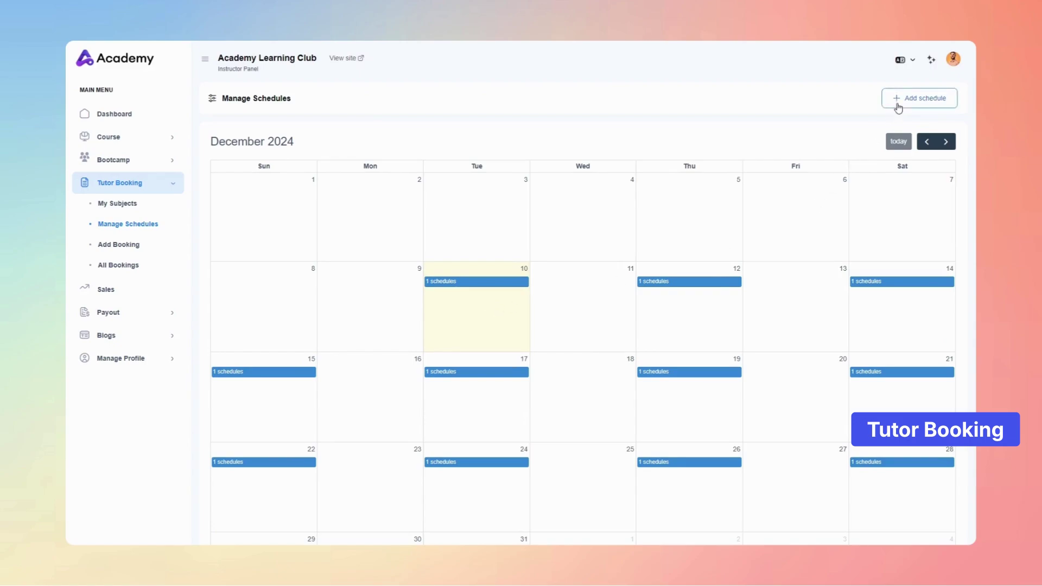
click(898, 105)
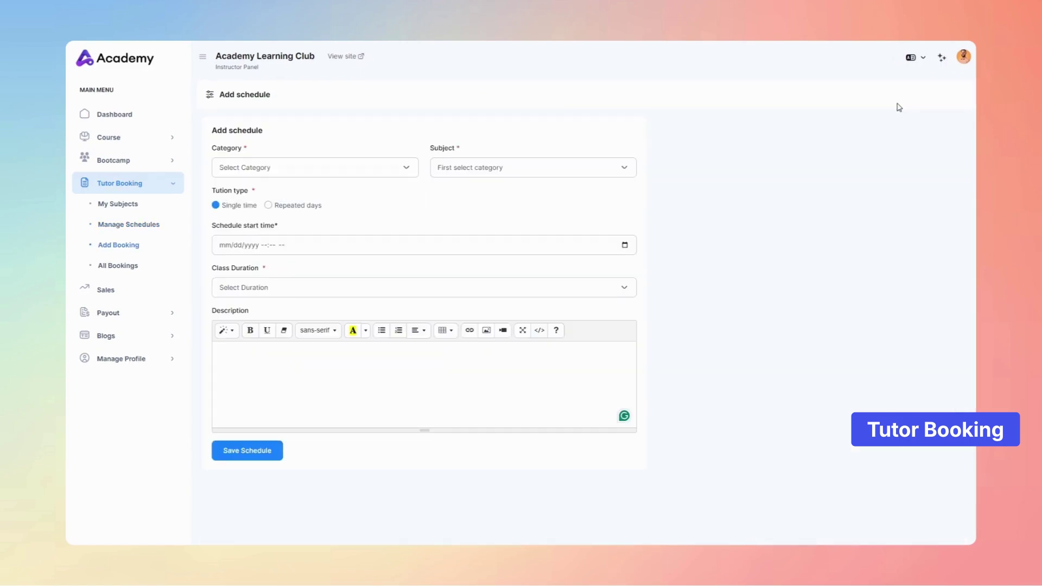
click(280, 171)
click(251, 268)
click(491, 170)
click(447, 220)
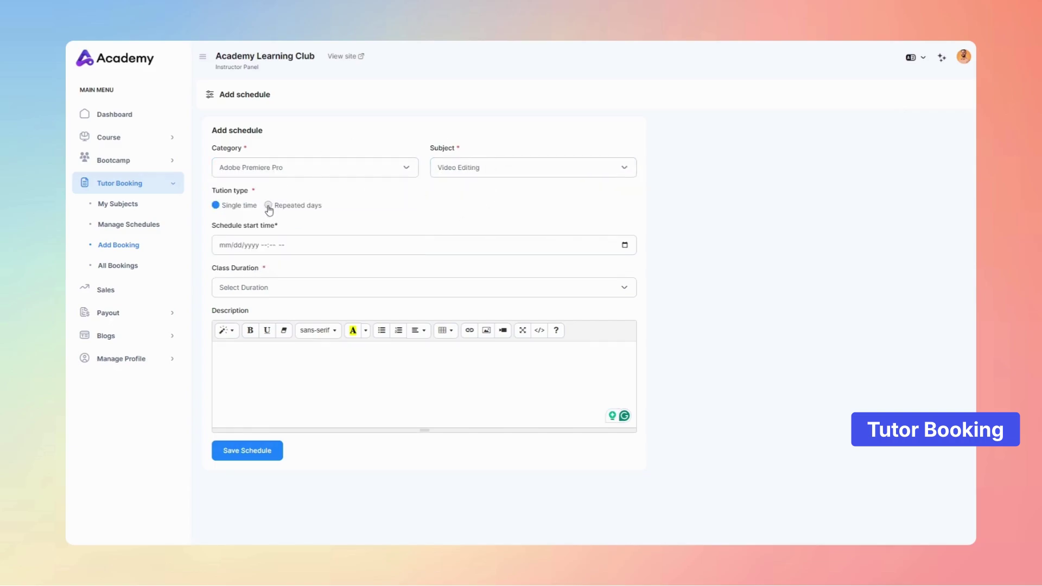
Step: Repeat it Sun/Tue/Thu/Sat from 12/20/2024 04:30 PM to 05/10/2025, 1 hour 30 minutes long
click(268, 206)
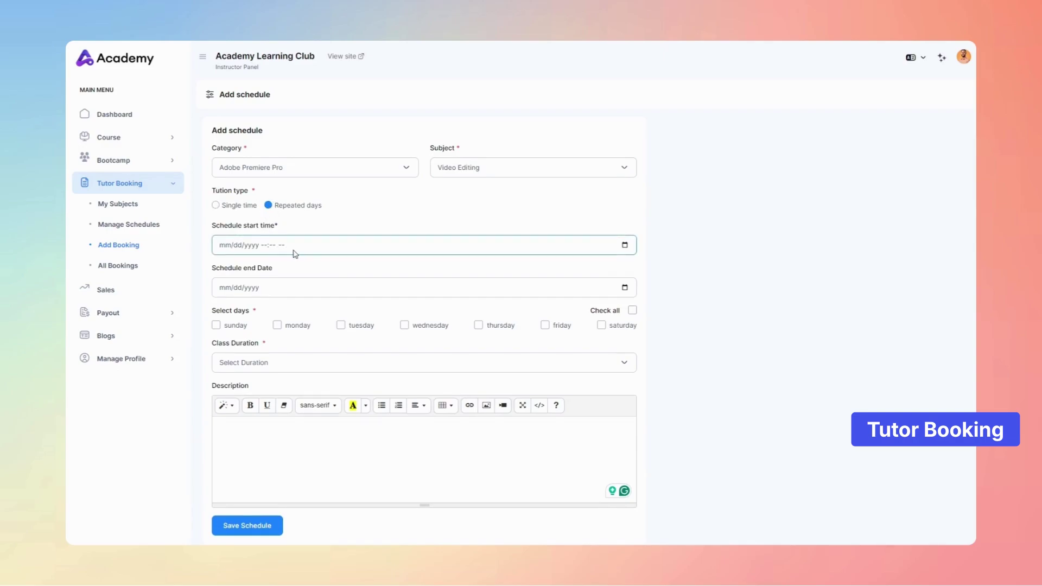
click(624, 246)
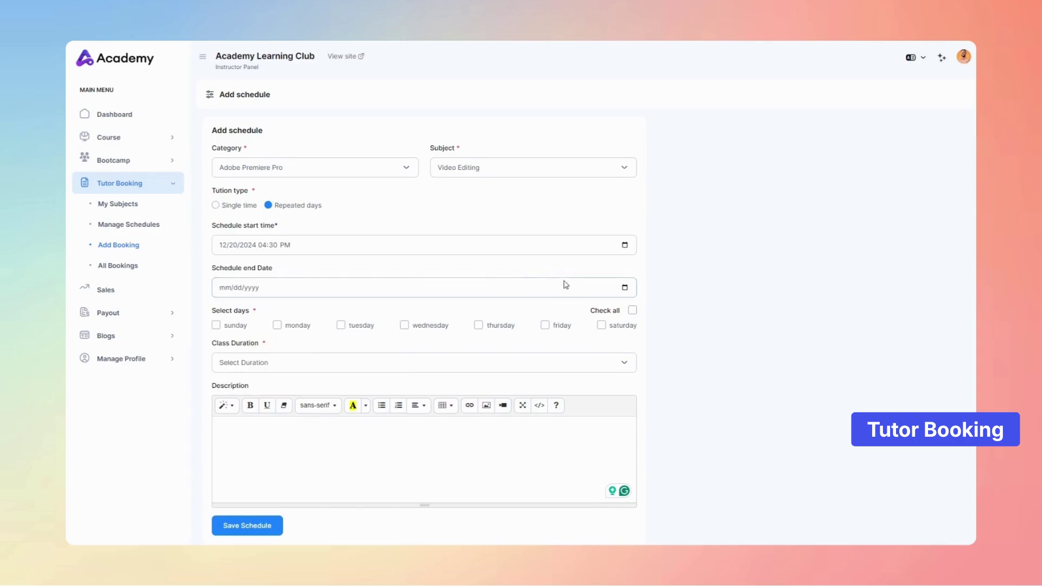
click(624, 287)
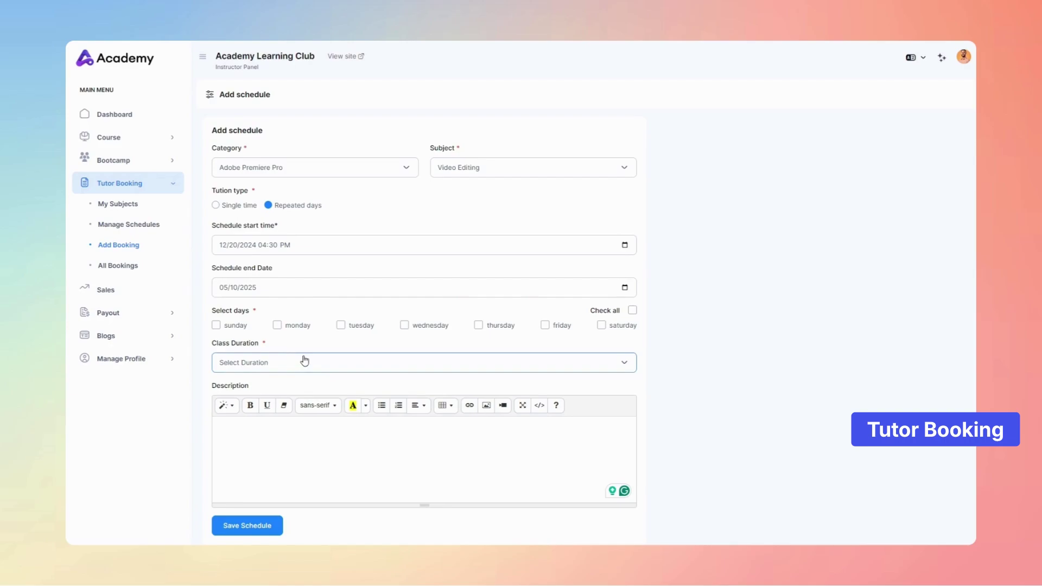
click(216, 325)
click(341, 325)
click(478, 325)
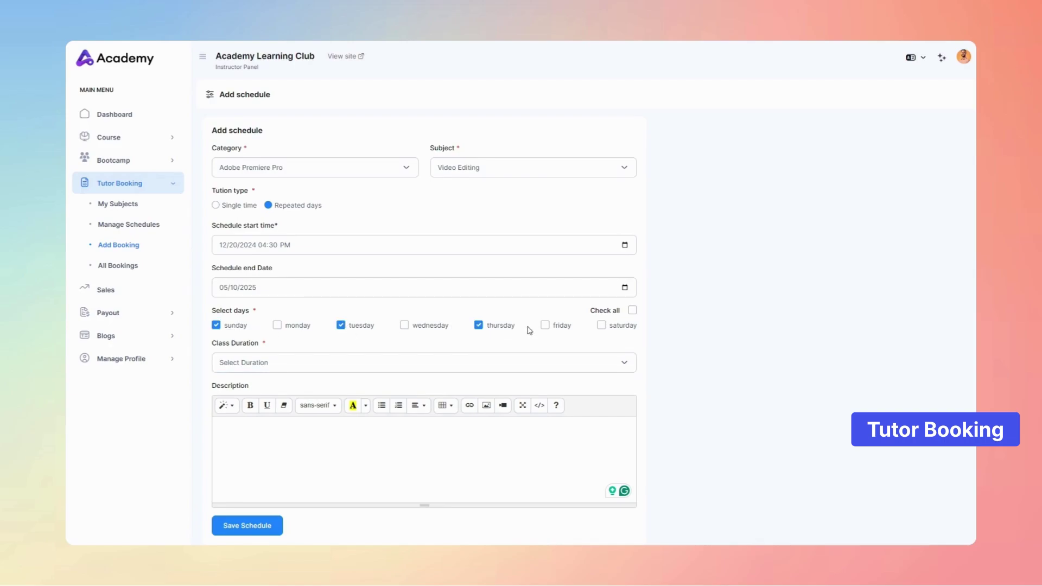
click(602, 325)
click(258, 363)
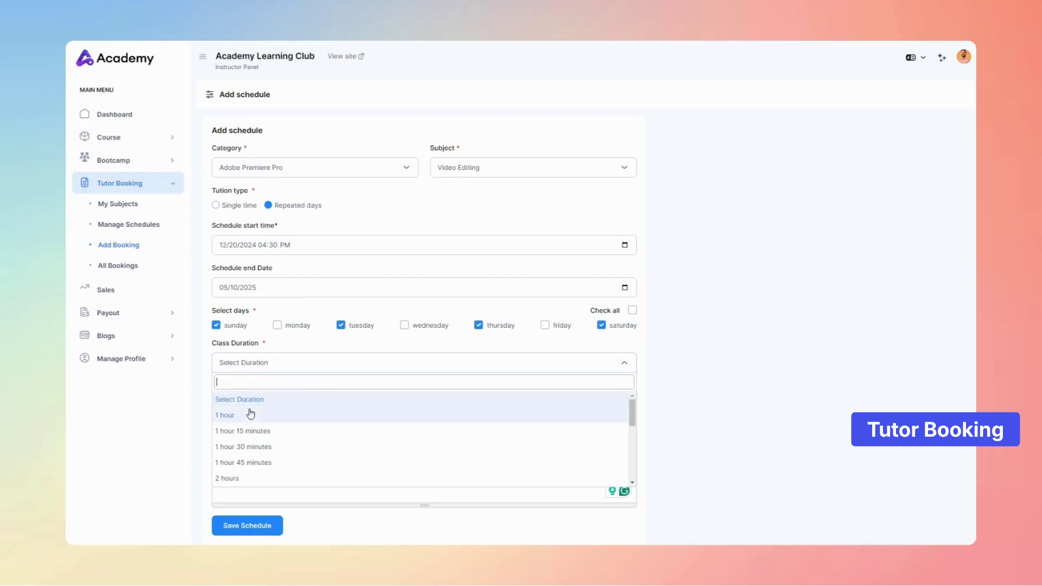
click(244, 447)
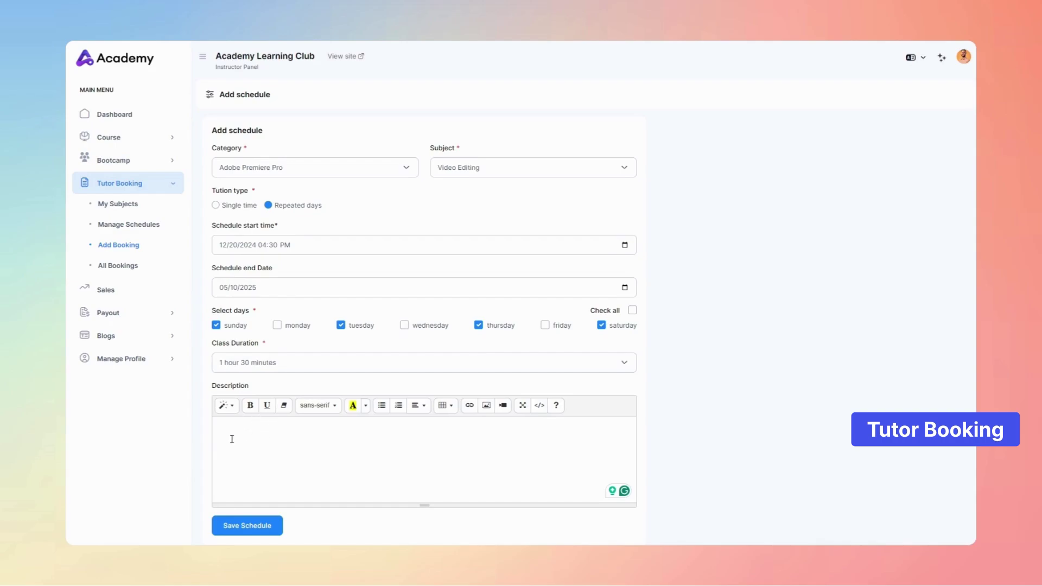
Step: Paste the schedule description and save the schedule
click(227, 445)
text(Delivered comprehensive video editing courses covering topics such as video production workflows, editing techniques, color grading, motion graphics, and audio synchronization. Mentored students on project development and prepared them for industry-level challenges using professional editing tools like Adobe Premiere Pro, Final Cut Pro, and DaVinci Resolve.)
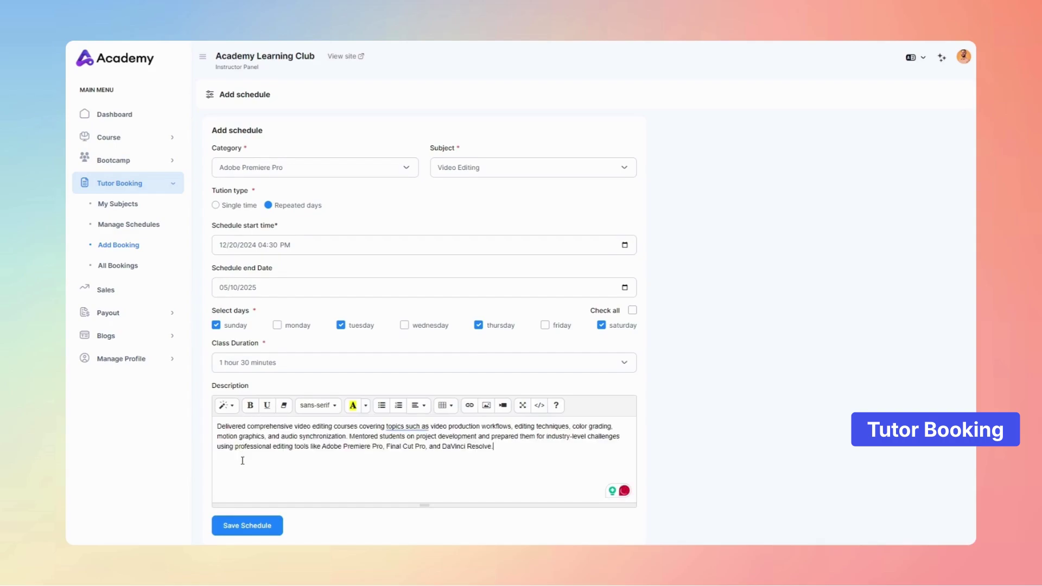
click(239, 526)
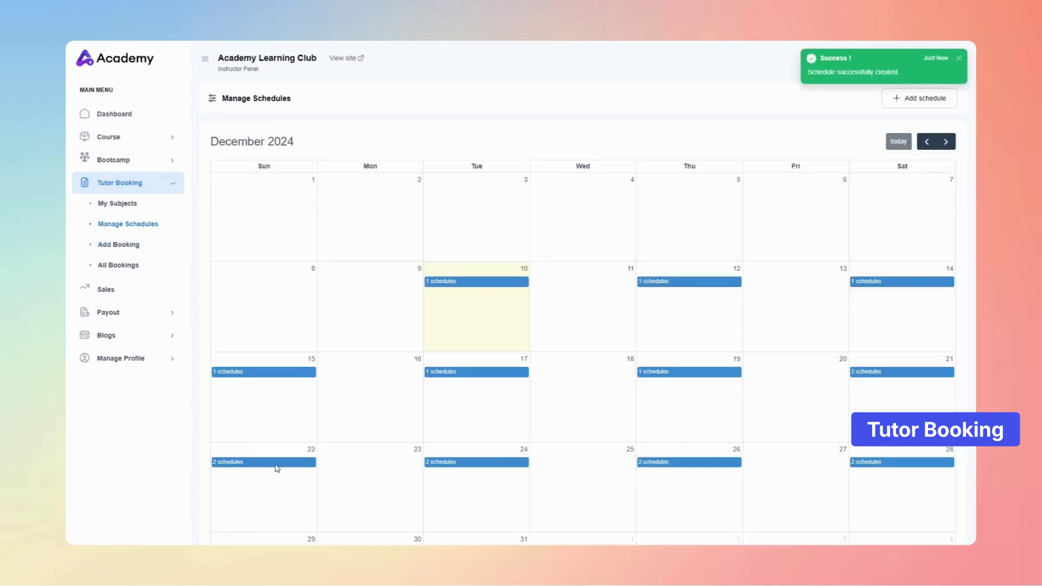
Step: Scroll the calendar and open the two schedules listed for 31 December
scroll(491, 381, down, 3)
scroll(522, 385, up, 3)
scroll(521, 386, down, 2)
scroll(526, 380, up, 3)
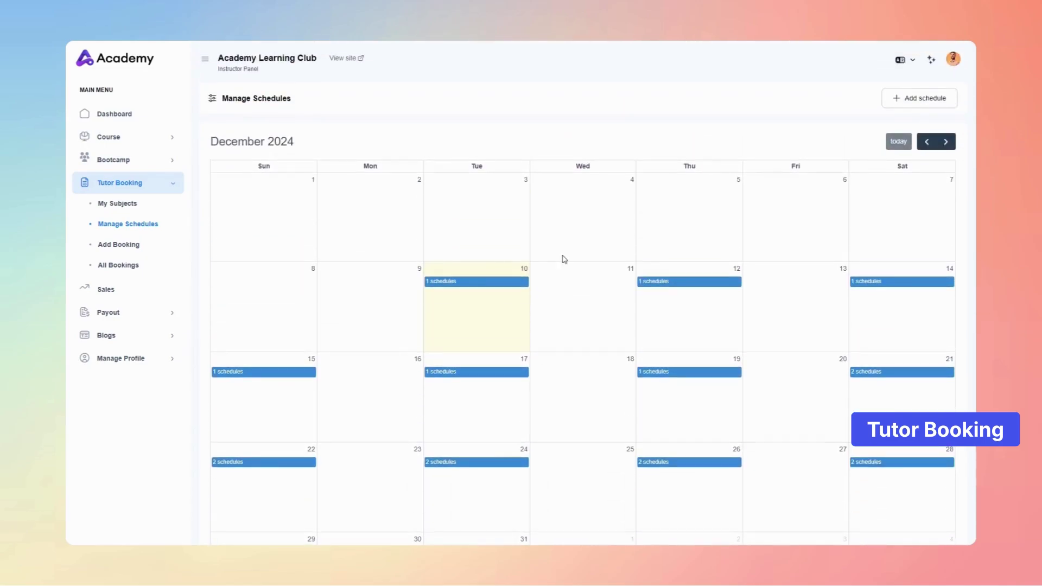
scroll(562, 263, down, 2)
scroll(562, 267, down, 1)
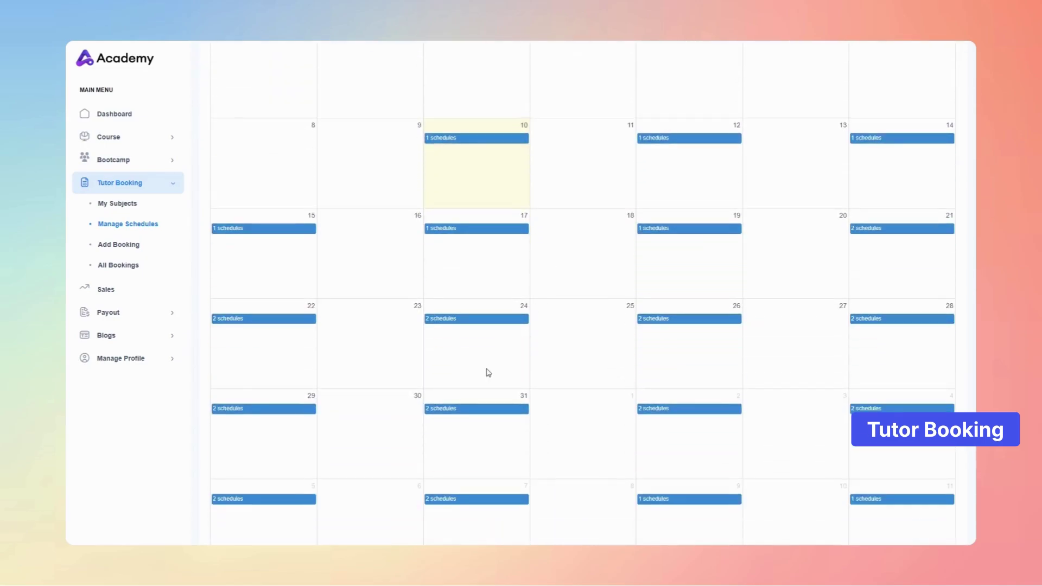
click(465, 411)
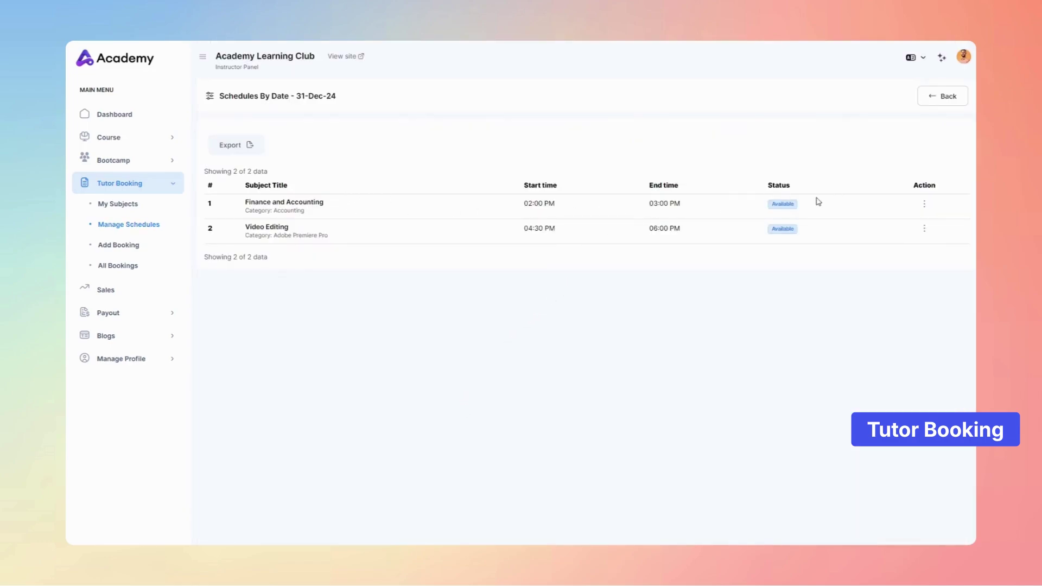
Step: Inspect the Video Editing schedule's edit form and return to the list unchanged
click(924, 204)
click(918, 278)
click(924, 228)
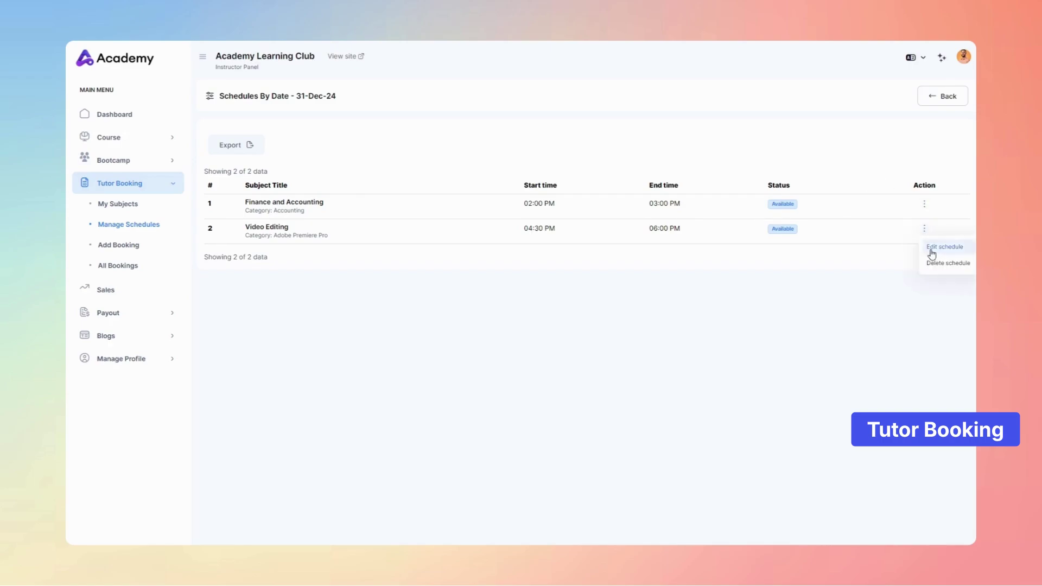
click(931, 251)
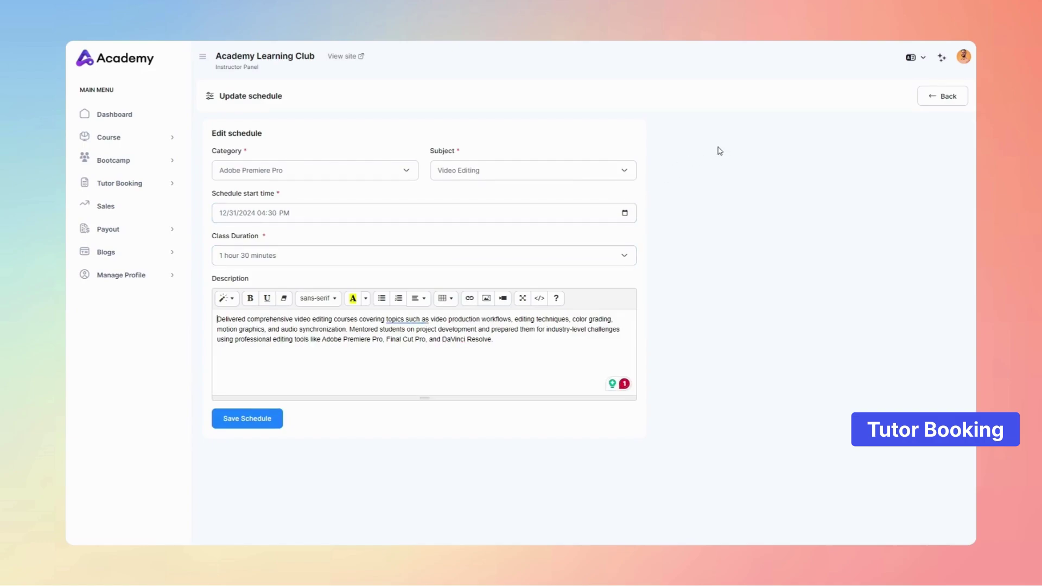
click(936, 96)
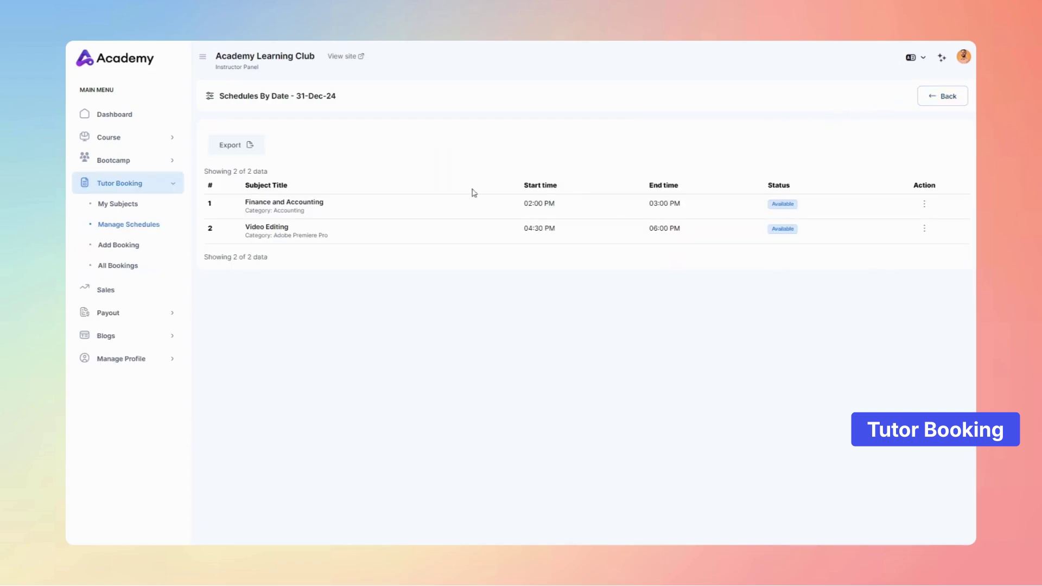
Step: Review the instructor's bookings, including the Archive tab, then open the account menu
click(119, 271)
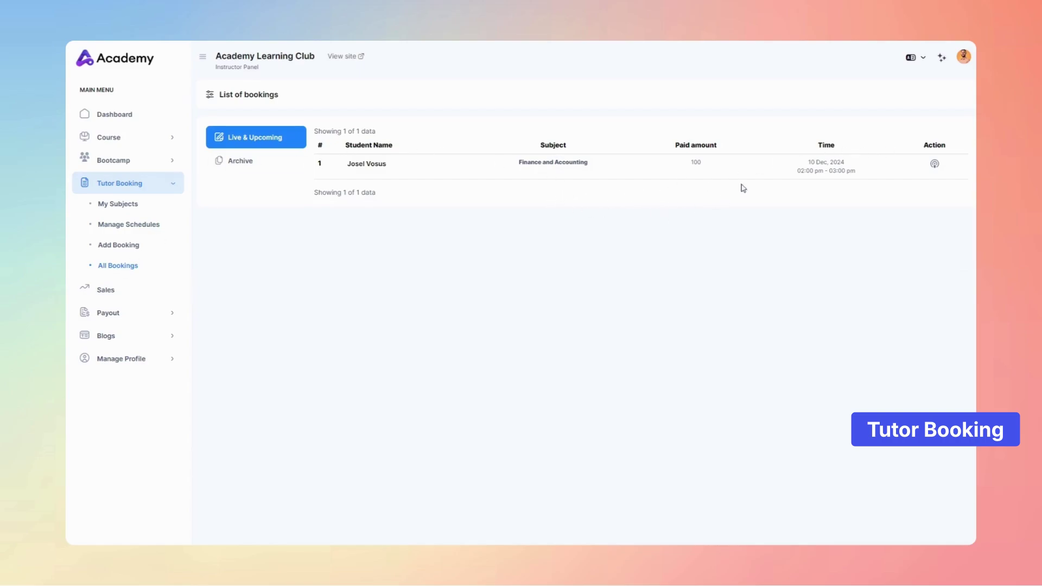
click(261, 162)
click(967, 59)
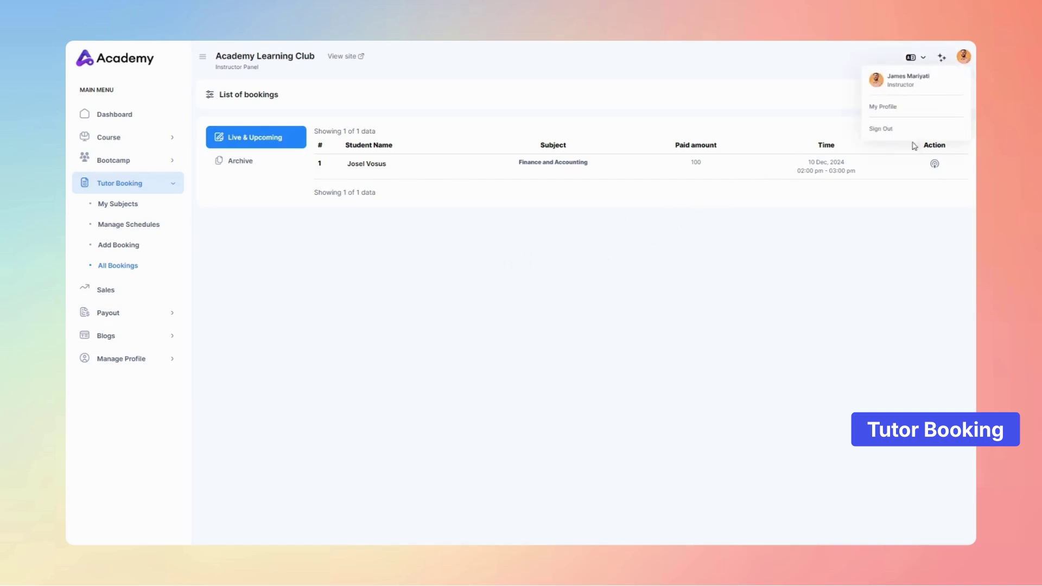
Step: Sign out, log in with the saved student credentials, and filter tutors to Adobe Premiere Pro
click(875, 129)
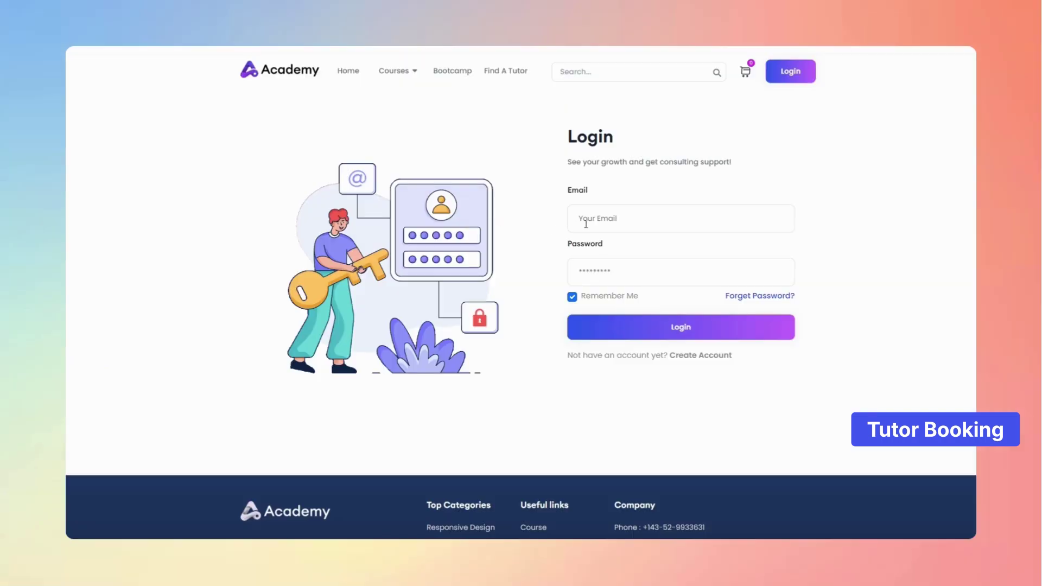
click(584, 217)
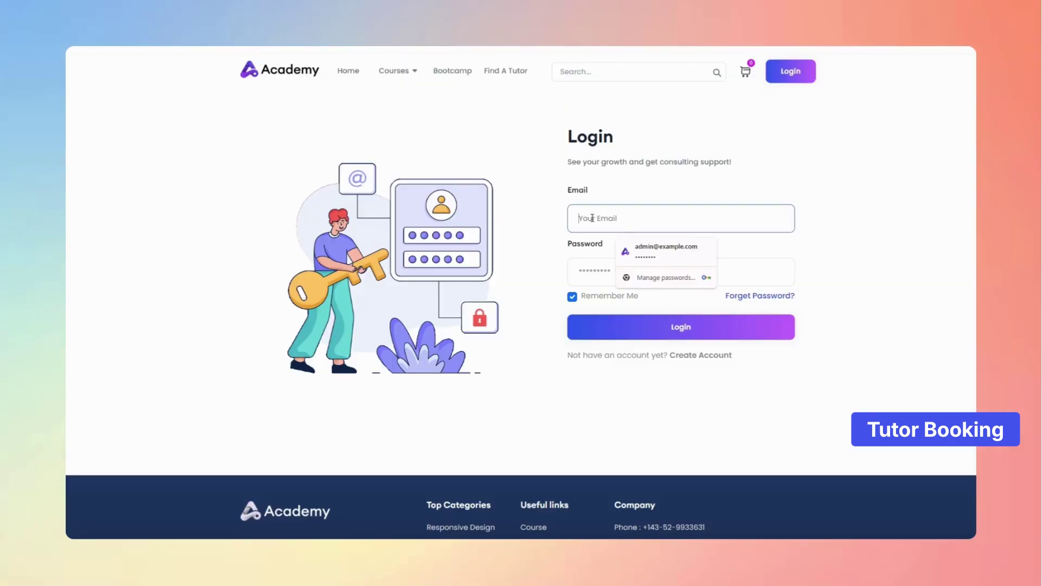
click(654, 254)
click(578, 279)
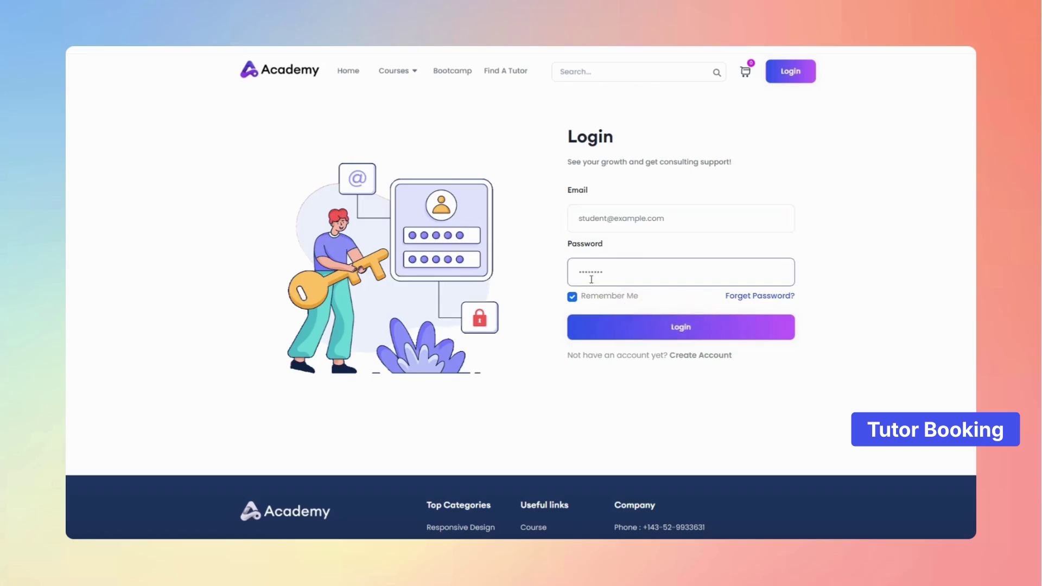
click(664, 323)
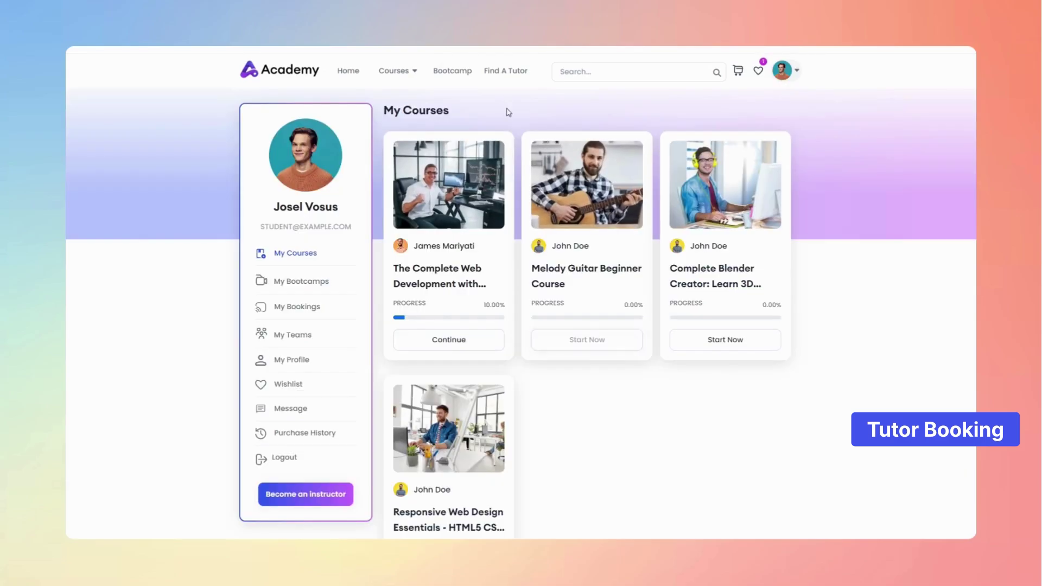
click(496, 75)
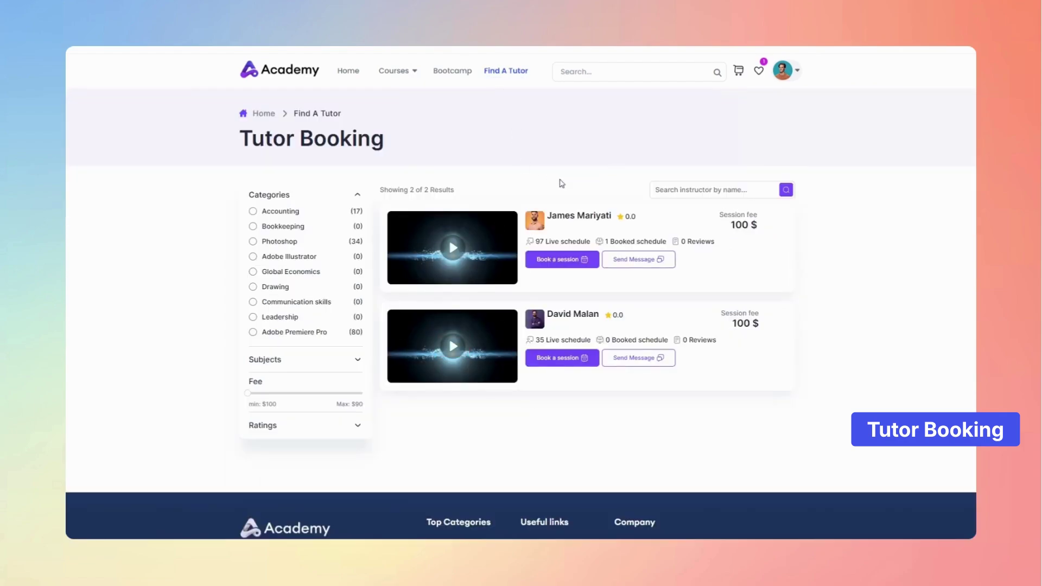
click(254, 332)
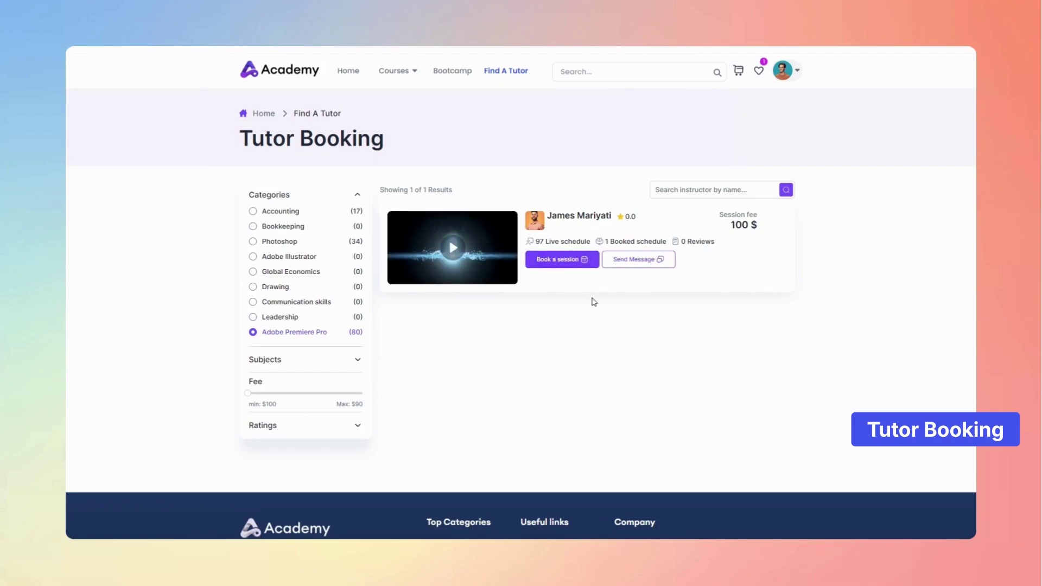
Step: Open a message conversation with the Adobe Premiere Pro tutor, then return to Find A Tutor
click(643, 265)
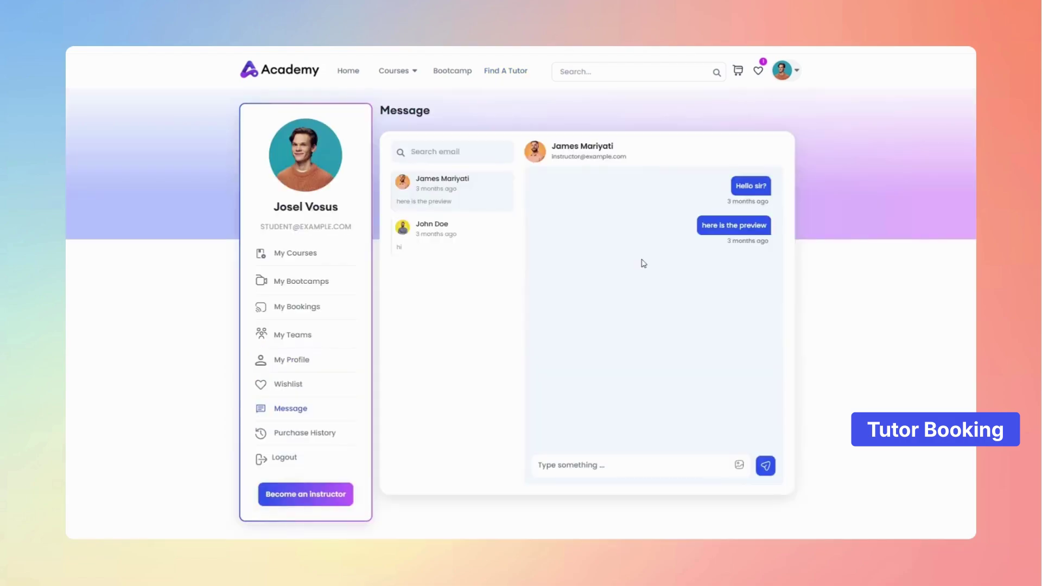
scroll(699, 250, down, 3)
scroll(699, 251, up, 3)
click(501, 76)
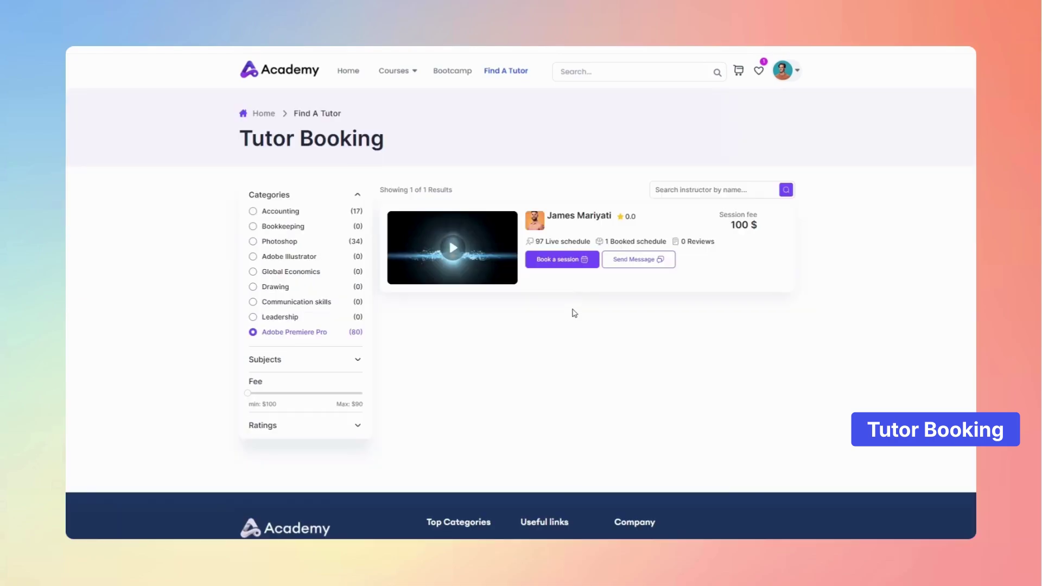
Step: Open the tutor's booking schedule and show the sessions for 24 December
click(558, 260)
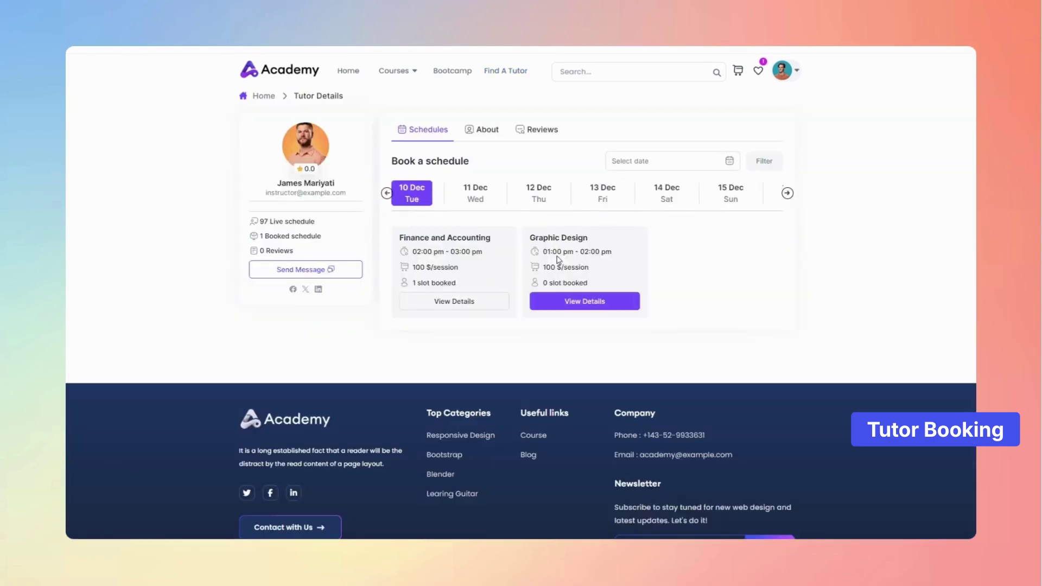
click(786, 194)
click(787, 194)
click(787, 194)
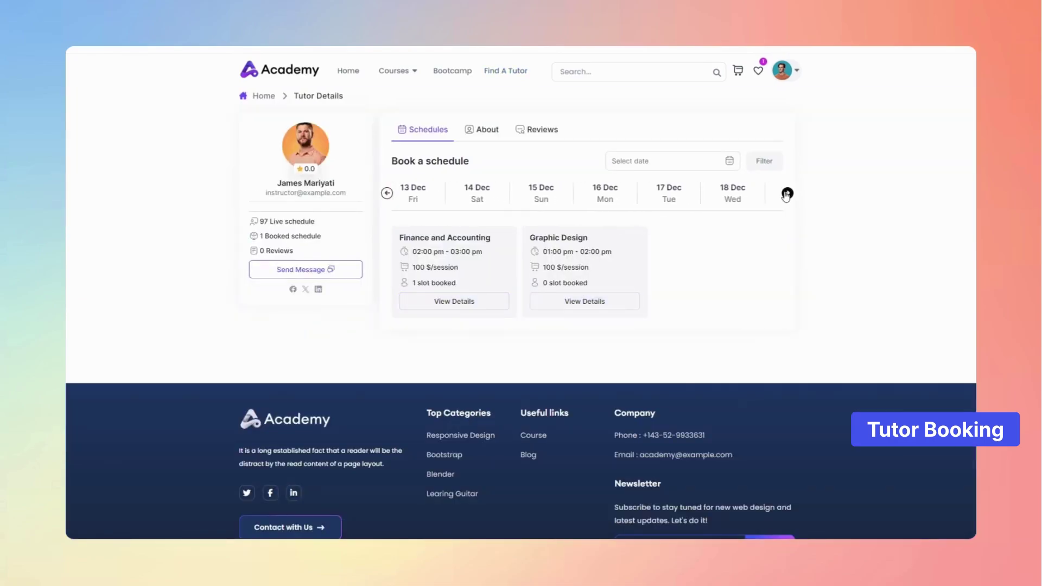
click(786, 194)
click(787, 194)
click(786, 194)
click(786, 194)
click(786, 194)
click(786, 193)
click(786, 194)
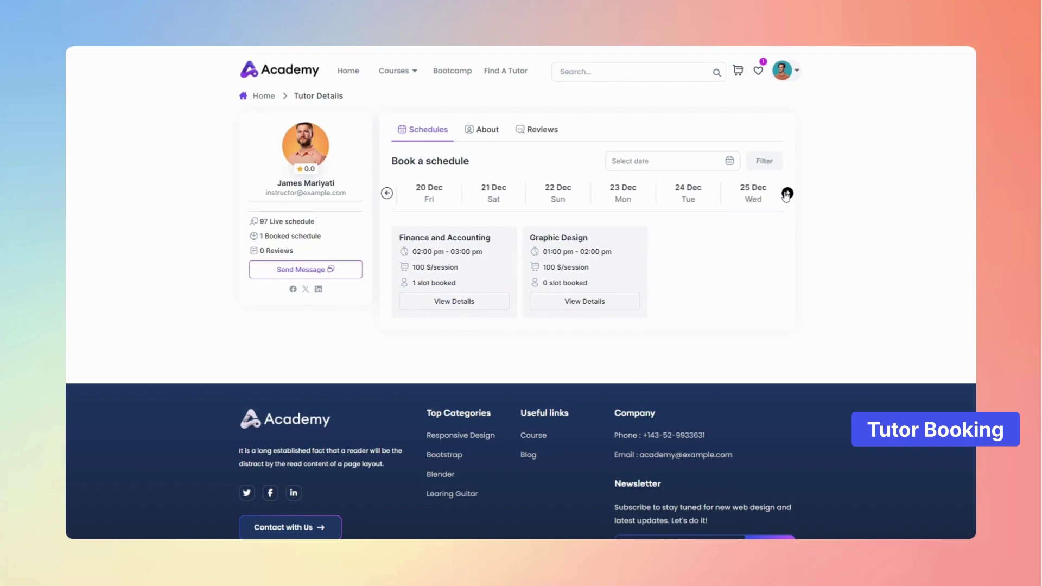
click(671, 198)
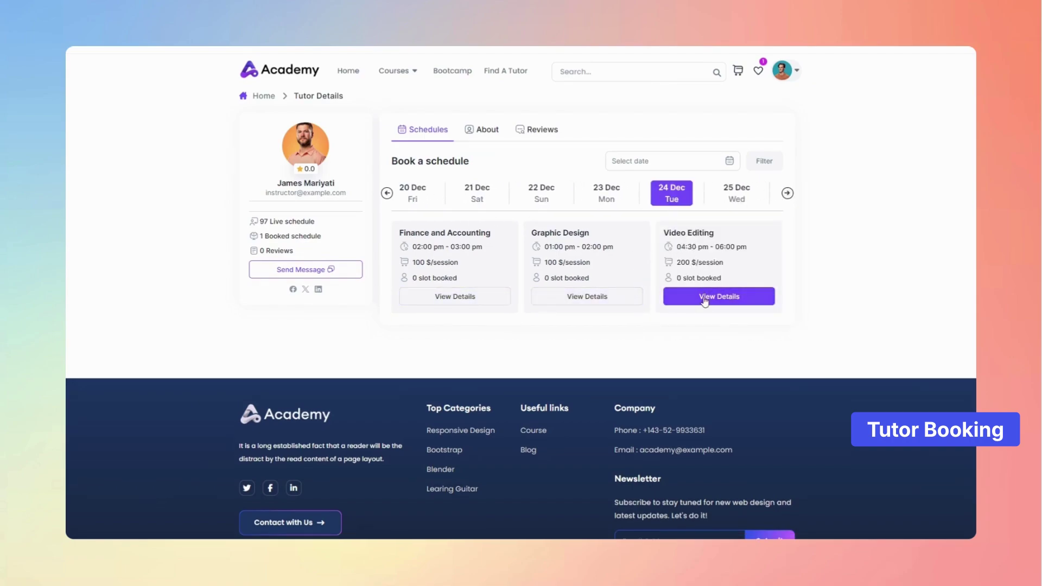
Step: Book the 24 December Video Editing session and pay the 200.00 $ total via Stripe
click(730, 296)
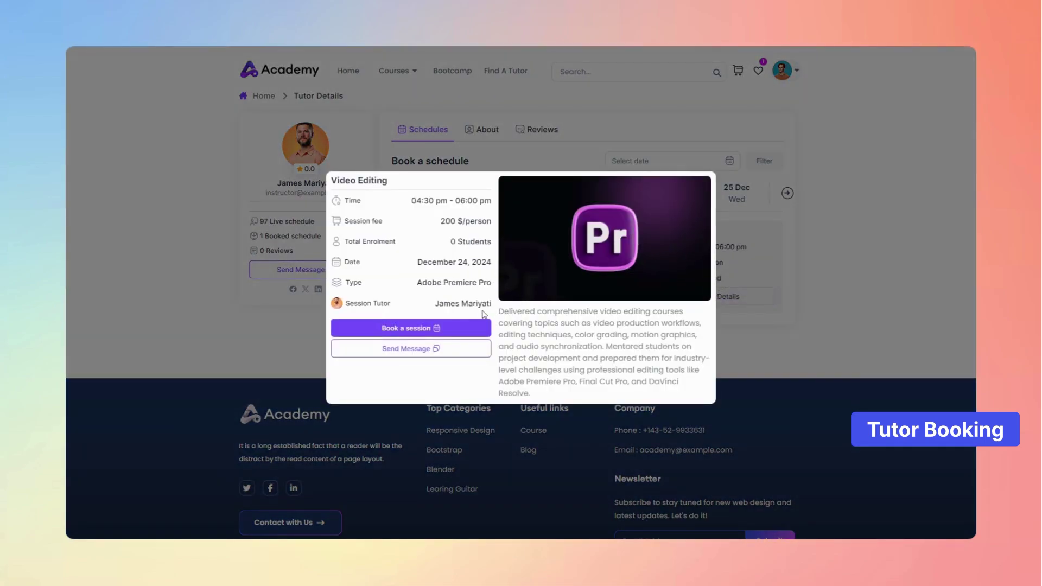
click(416, 328)
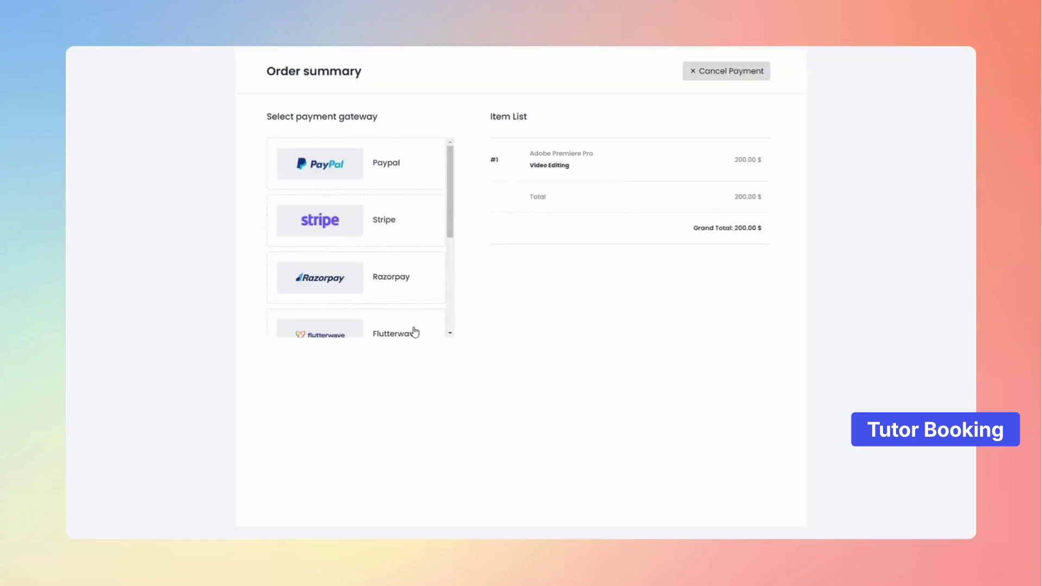
scroll(418, 276, down, 1)
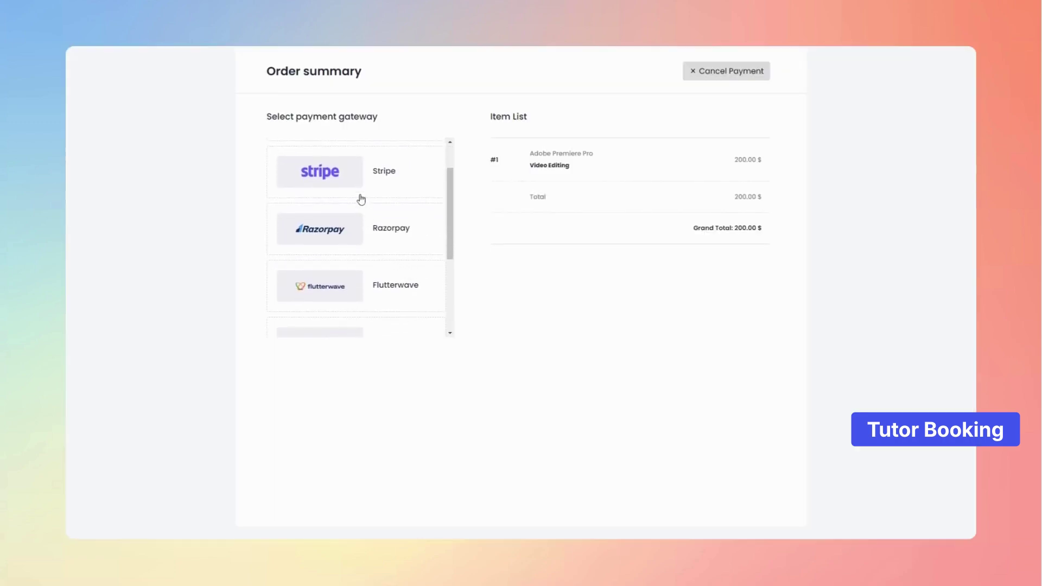
click(352, 179)
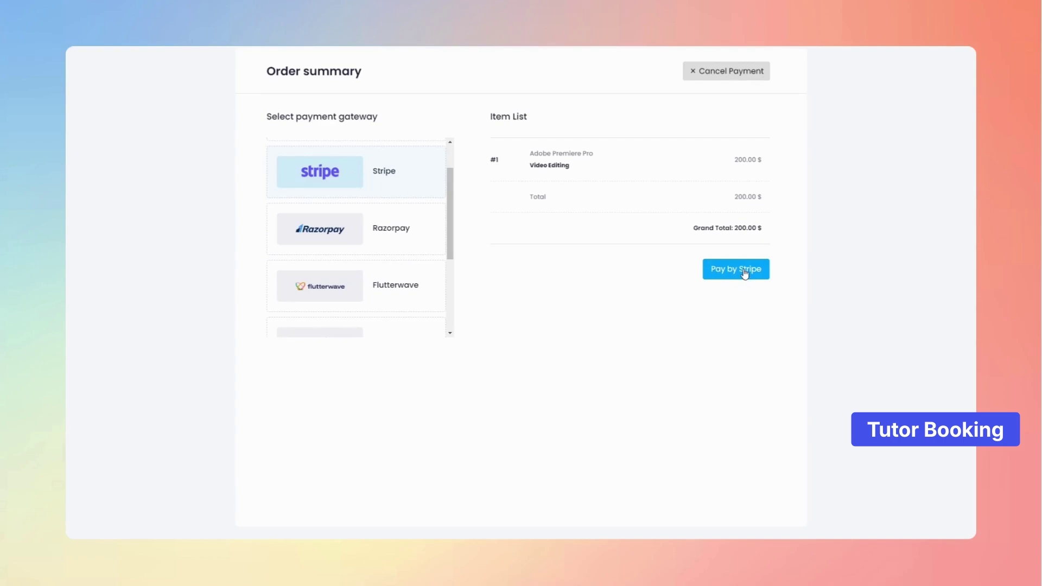
click(744, 270)
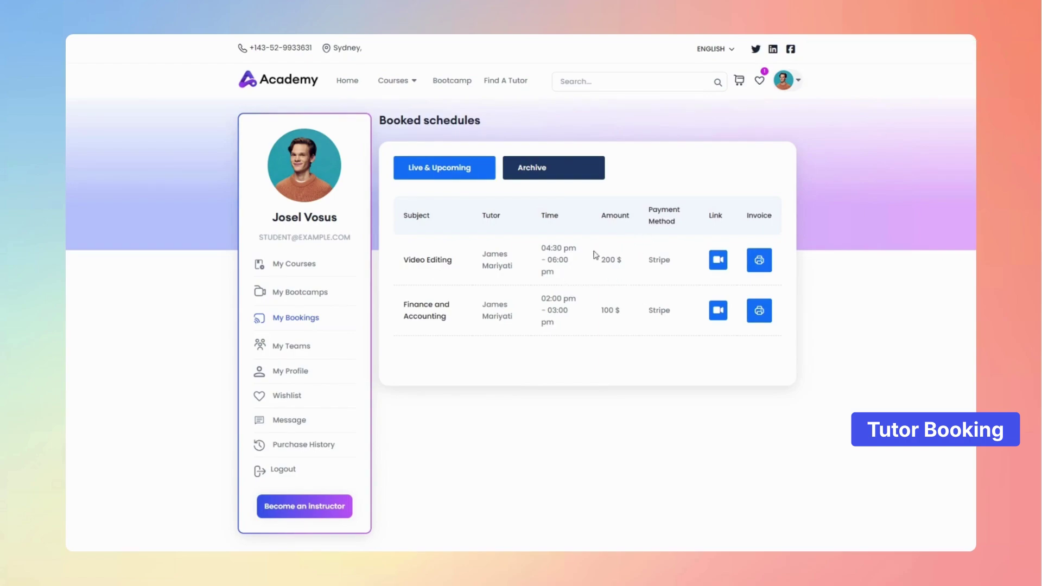
Step: Check the Video Editing invoice (200.00 $, Stripe, 24-Dec-2024), then list Live & Upcoming bookings
click(760, 261)
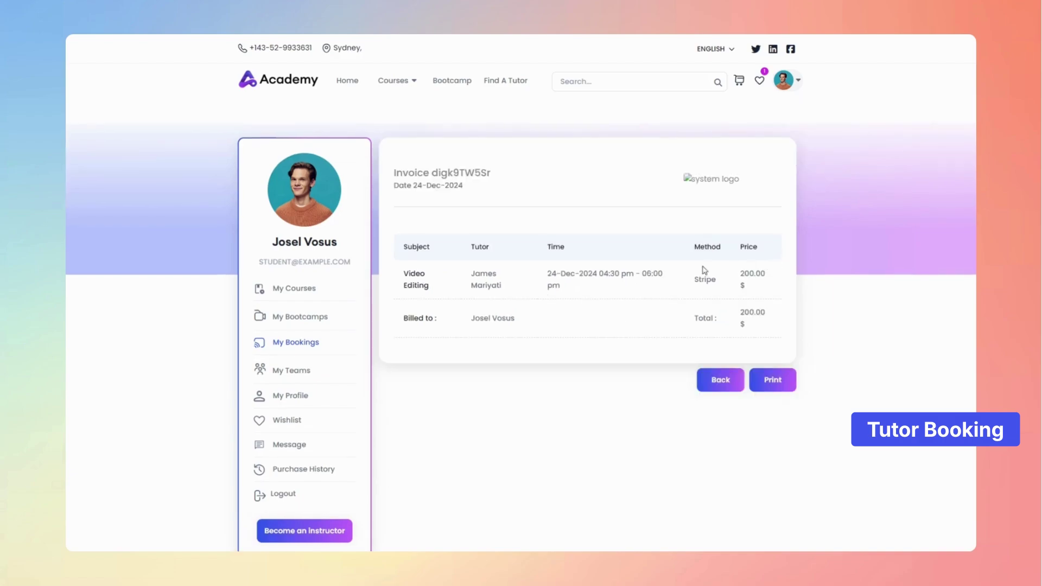
scroll(526, 274, down, 3)
scroll(673, 246, up, 3)
click(727, 383)
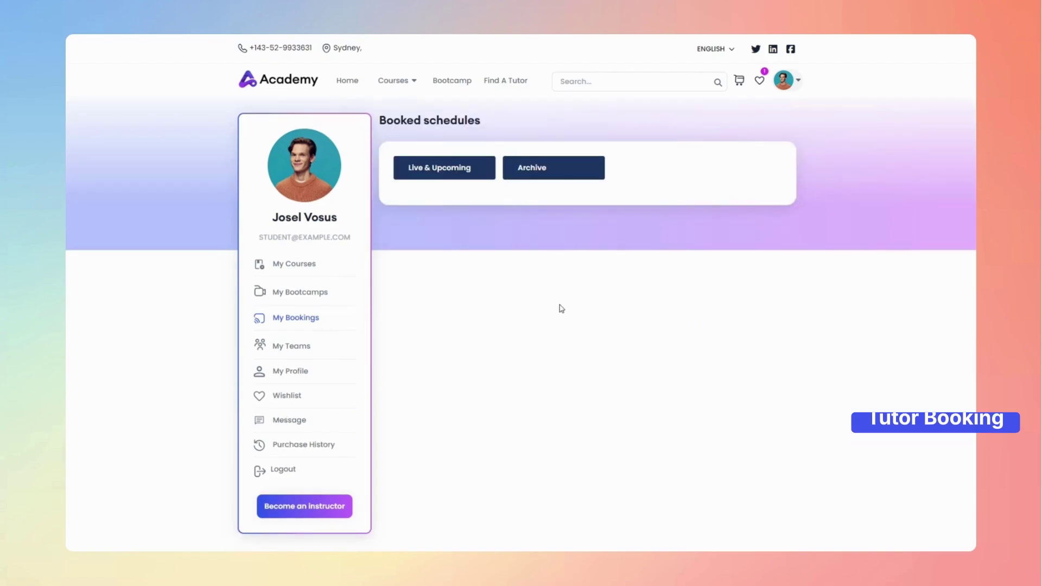
click(478, 172)
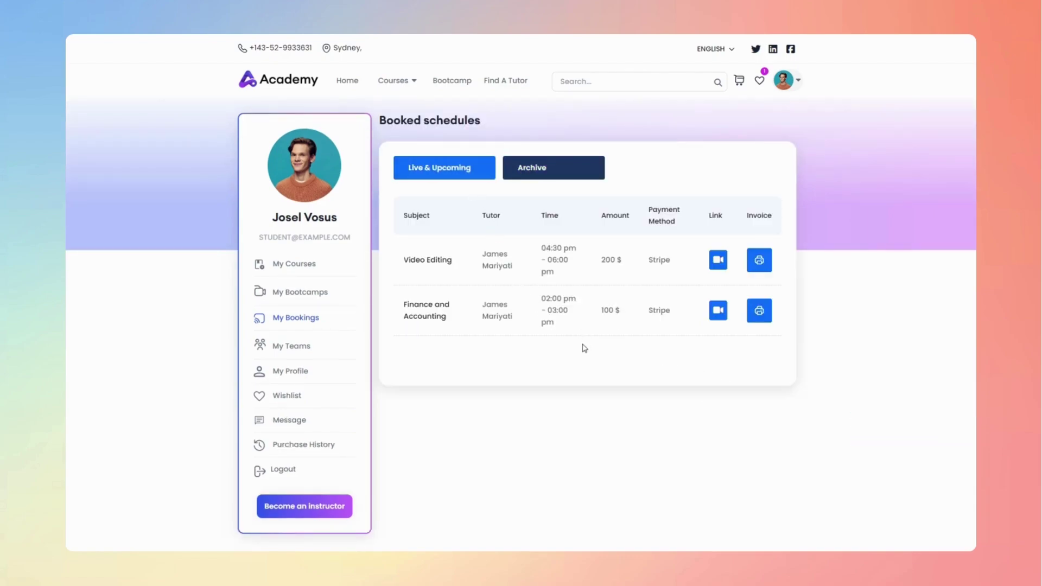